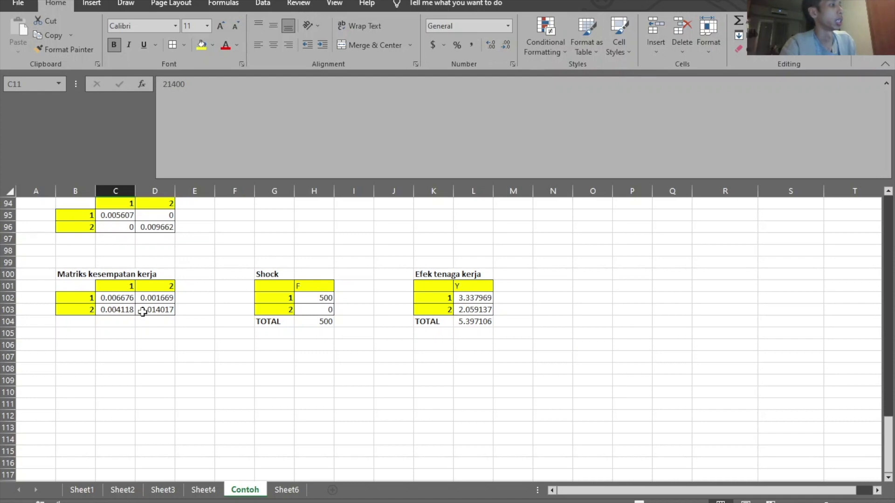
# Copy the input-output table B2:I11 from the Contoh sheet into a new sheet, starting at cell C2.
pyautogui.scroll(20, 142, 312)
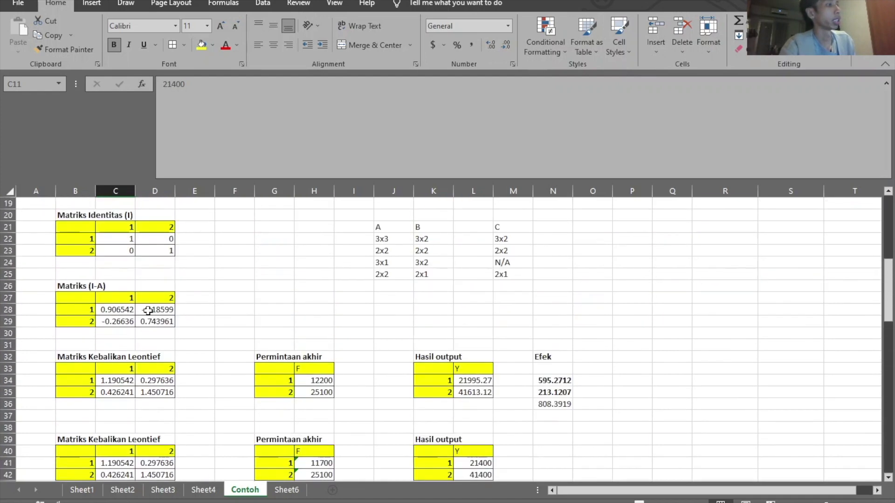
pyautogui.moveTo(79, 214); pyautogui.dragTo(345, 325)
pyautogui.hotkey('ctrl', 'c')
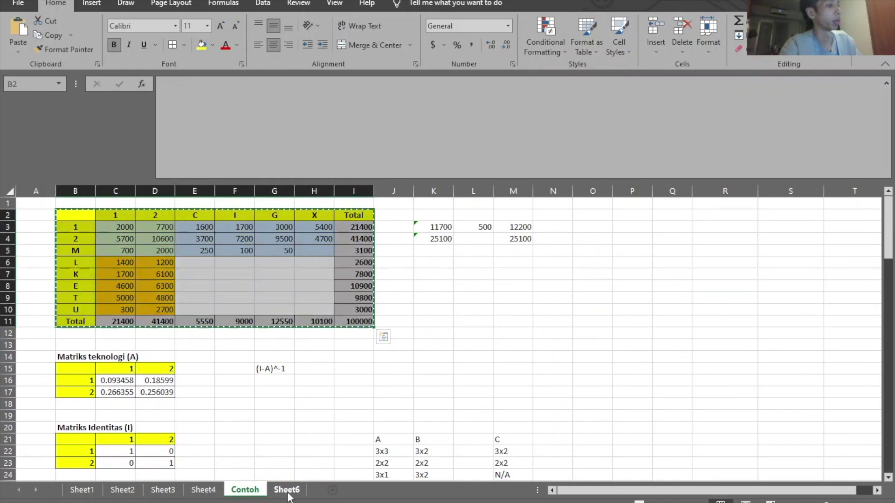
pyautogui.click(360, 490)
pyautogui.click(110, 214)
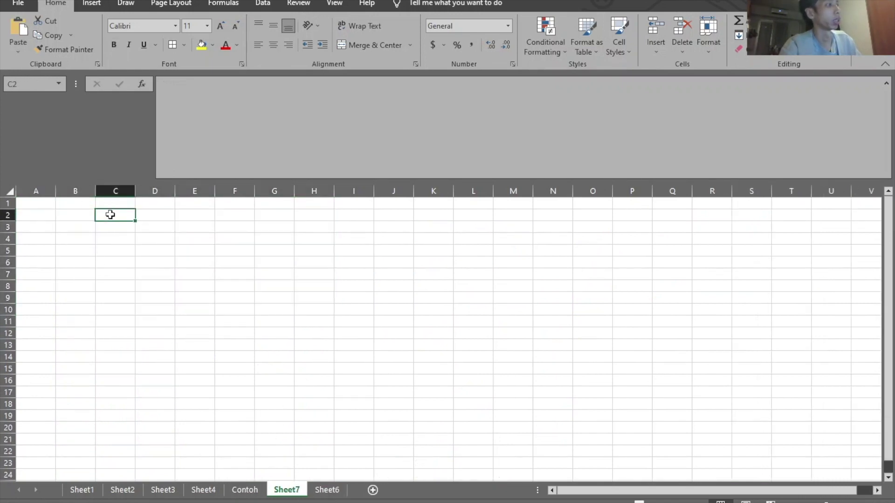
pyautogui.hotkey('ctrl', 'v')
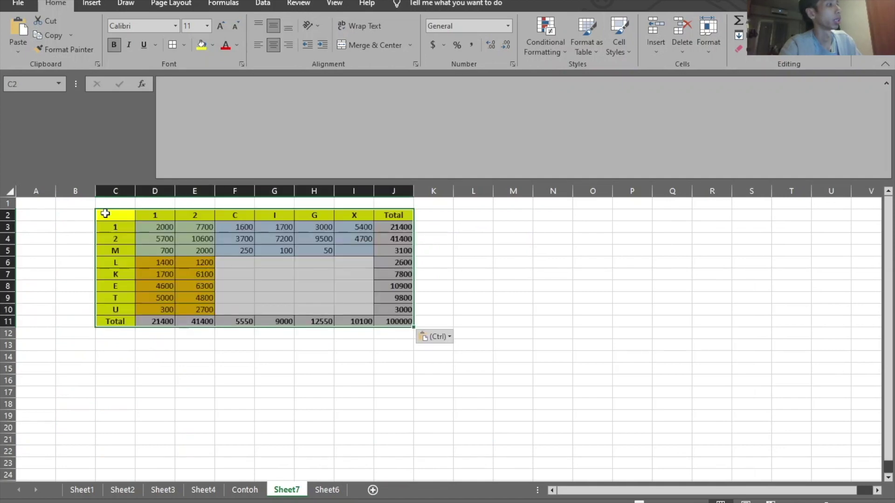
# Enter the bold heading "Matriks Teknologi (A)" in cell C15 of Sheet7.
pyautogui.click(119, 368)
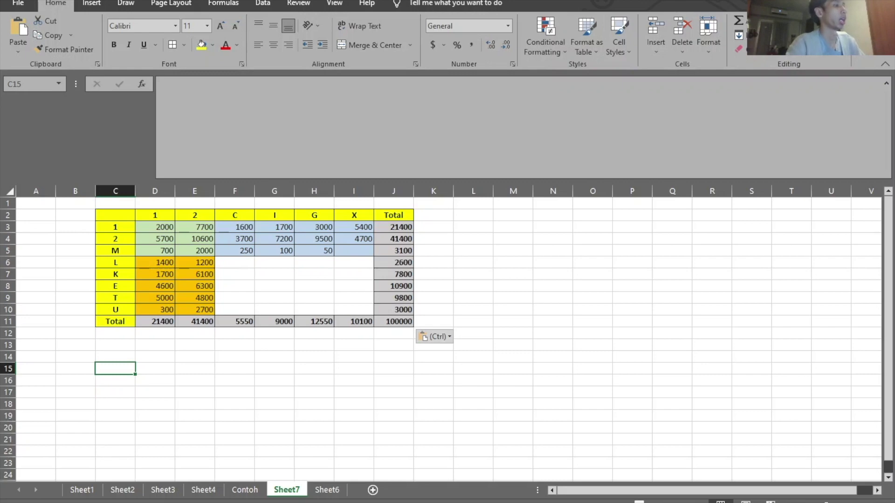
pyautogui.click(245, 490)
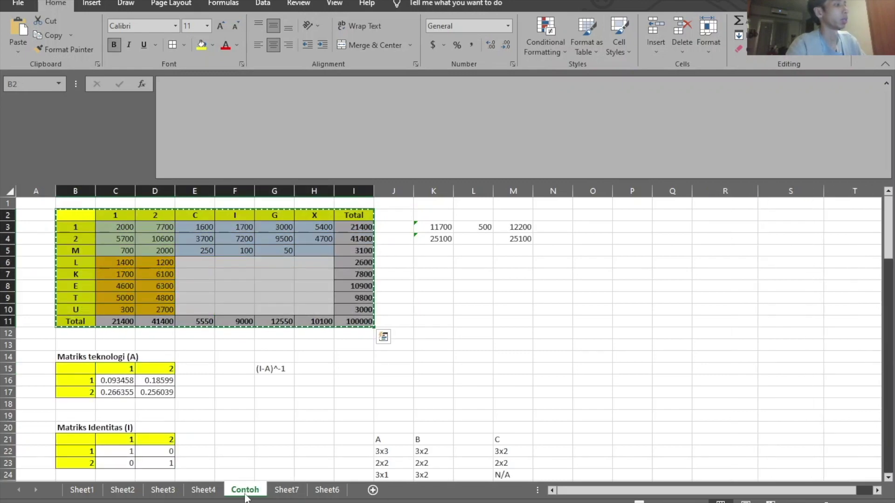
pyautogui.click(286, 490)
pyautogui.hotkey('ctrl', 'b')
pyautogui.write('Mat')
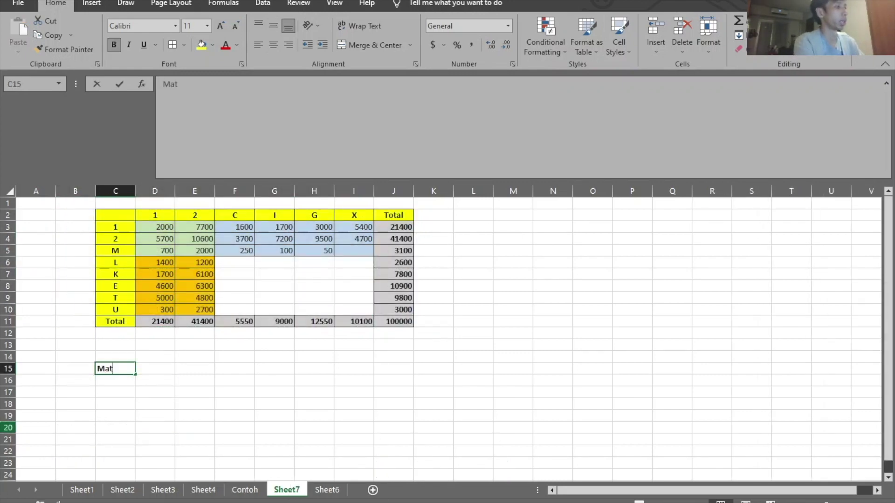
pyautogui.write('riks Teknologi (A')
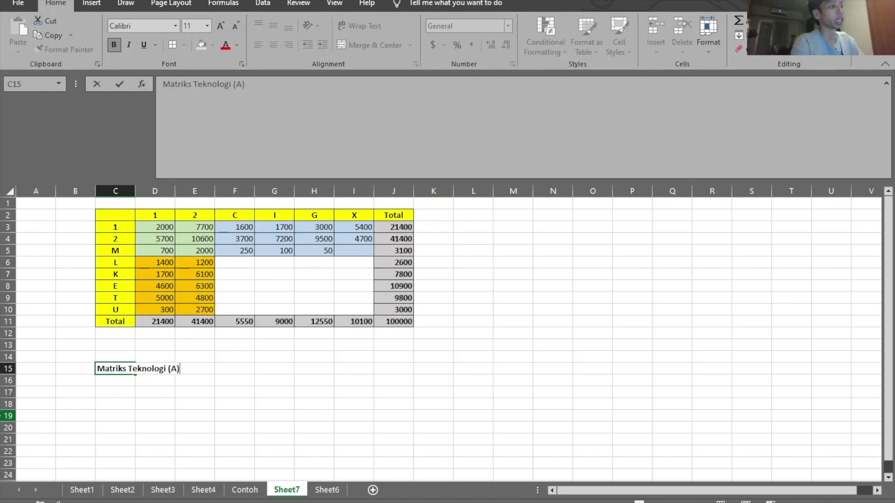
pyautogui.press('Return')
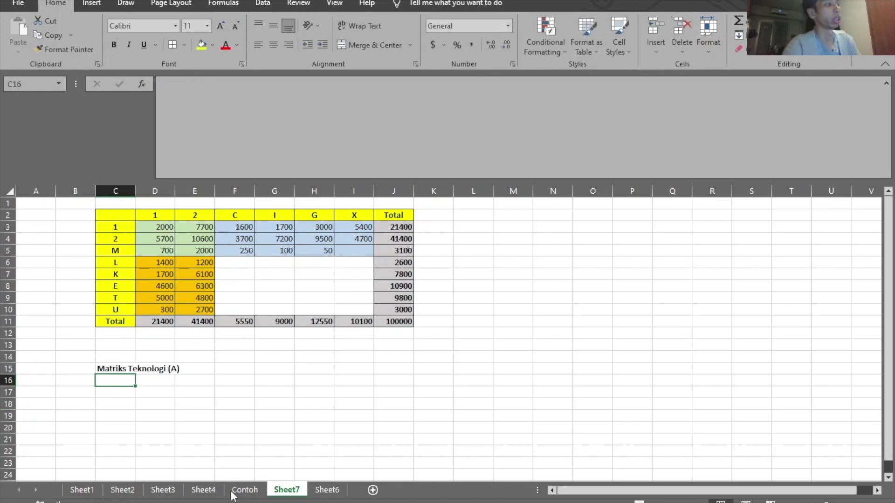
# Copy the formatted row labels 1 and 2 from C3:C4 to C17:C18 below the matrix heading.
pyautogui.moveTo(116, 230); pyautogui.dragTo(118, 240)
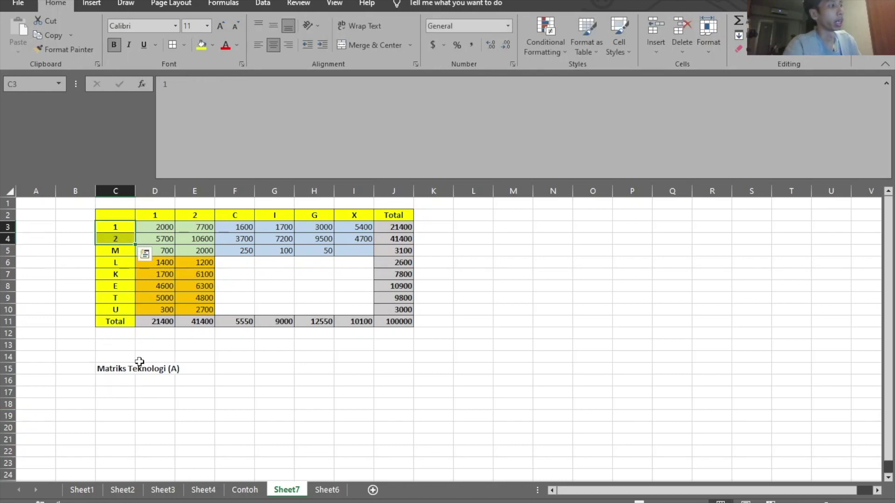
pyautogui.hotkey('ctrl', 'c')
pyautogui.click(122, 391)
pyautogui.hotkey('ctrl', 'v')
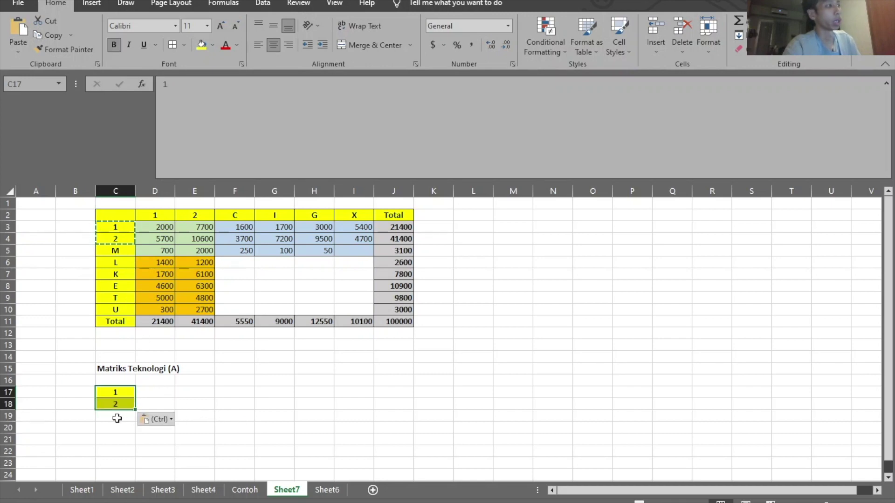
pyautogui.click(117, 418)
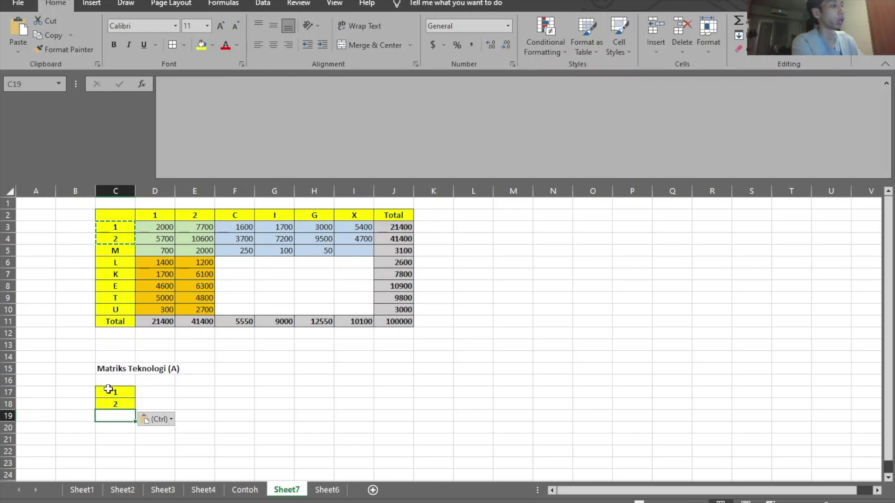
# Copy the L label cell to C19 as the third matrix row label and change its text to RT.
pyautogui.click(107, 262)
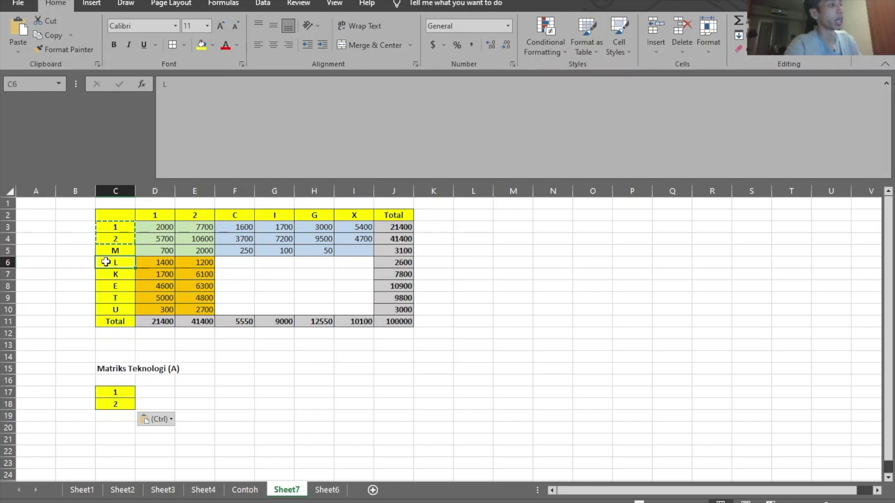
pyautogui.hotkey('ctrl', 'c')
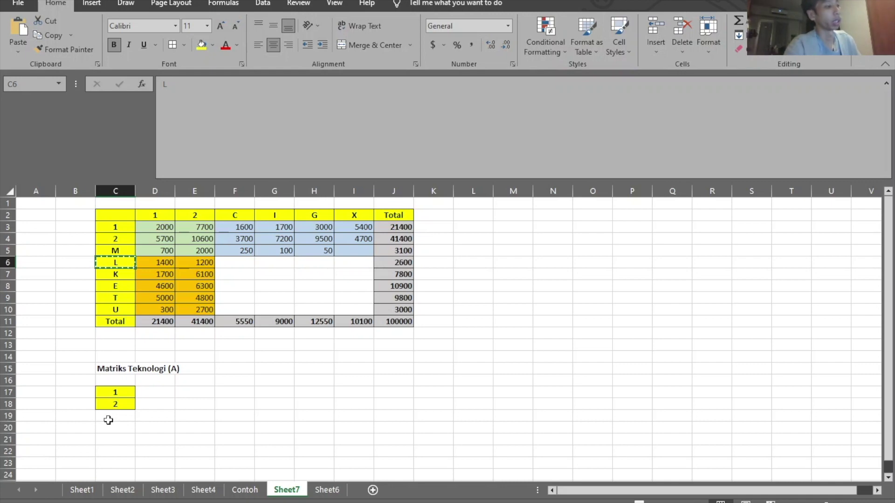
pyautogui.click(108, 420)
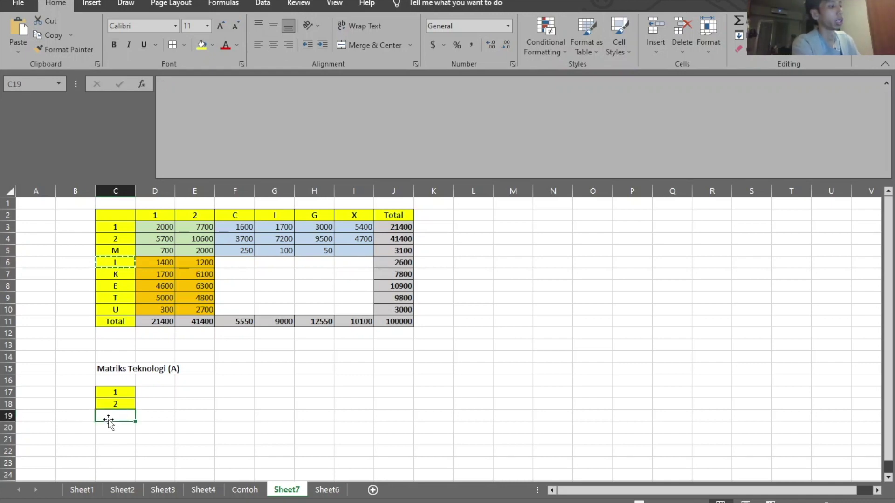
pyautogui.hotkey('ctrl', 'v')
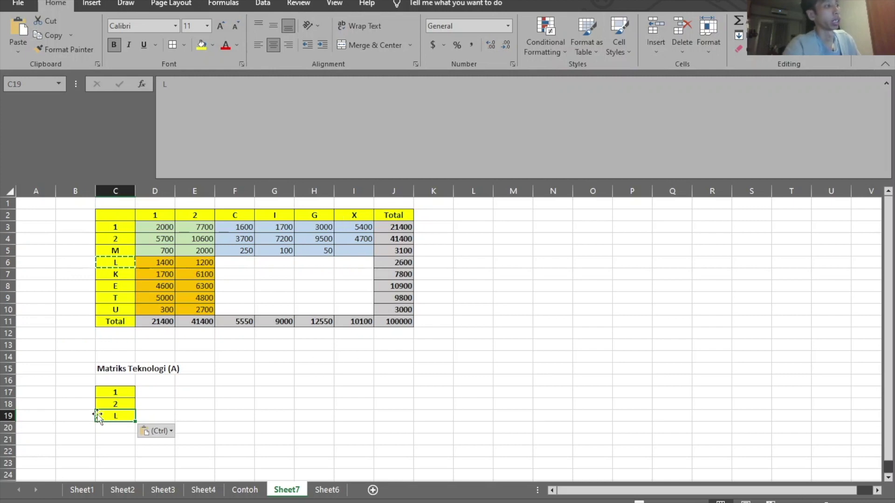
pyautogui.moveTo(112, 391); pyautogui.dragTo(118, 410)
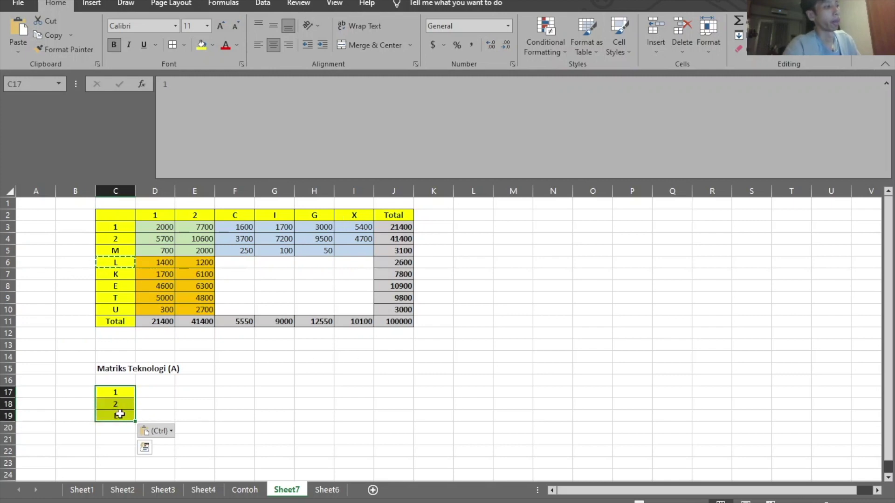
pyautogui.click(120, 414)
pyautogui.write('RT')
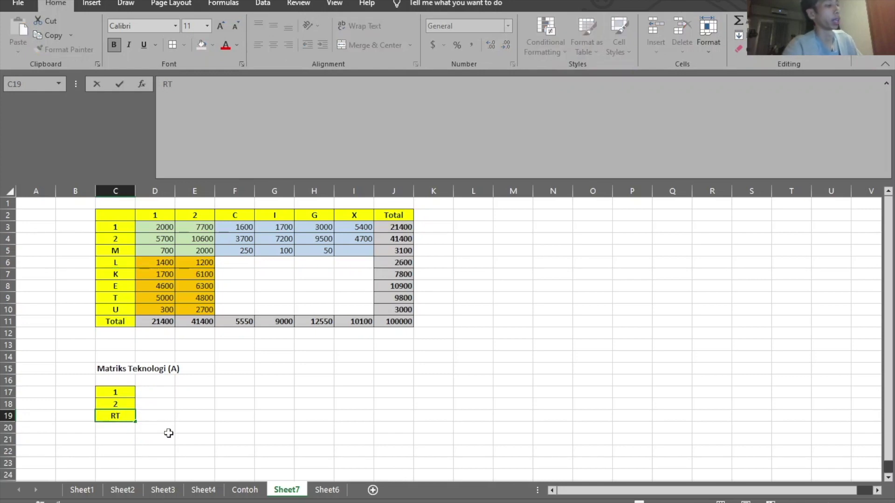
pyautogui.click(168, 433)
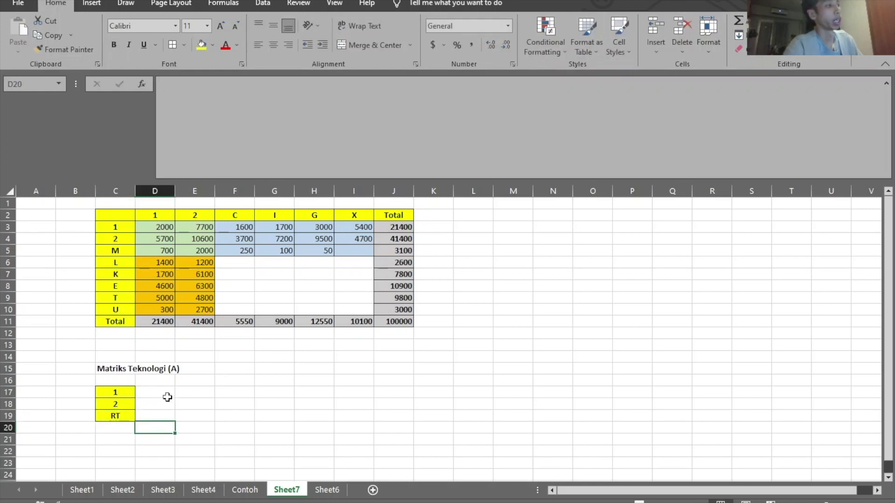
# Copy the column labels 1 and 2 from D2:E2 to D16:E16 above the matrix.
pyautogui.moveTo(142, 381); pyautogui.dragTo(233, 357)
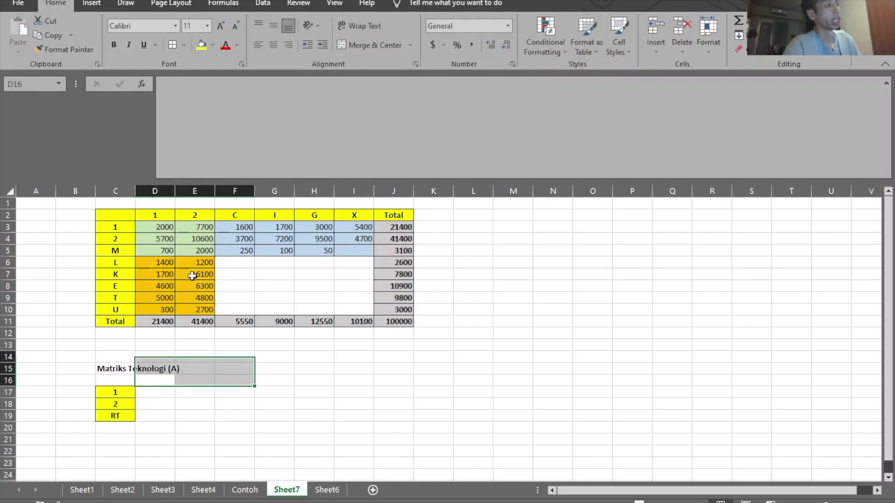
pyautogui.moveTo(158, 219); pyautogui.dragTo(190, 215)
pyautogui.hotkey('ctrl', 'c')
pyautogui.click(168, 380)
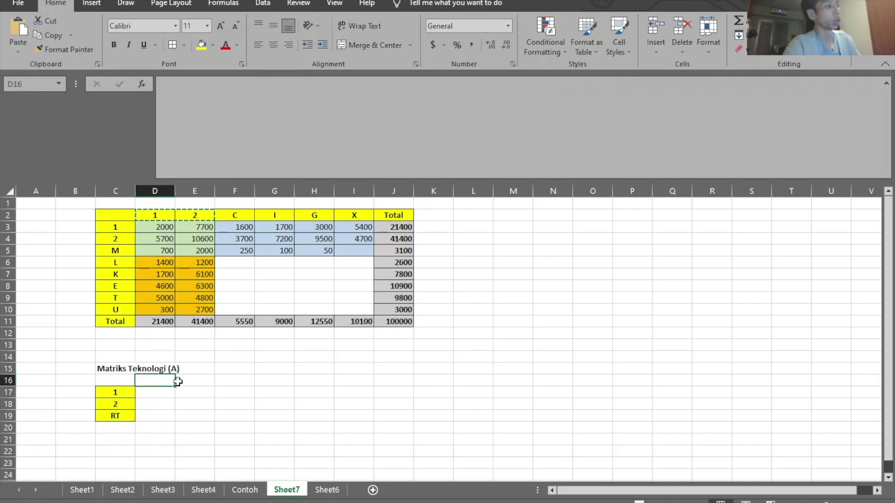
pyautogui.hotkey('ctrl', 'v')
# Copy the RT label from C19 to F16 as the third column label of the matrix.
pyautogui.click(242, 376)
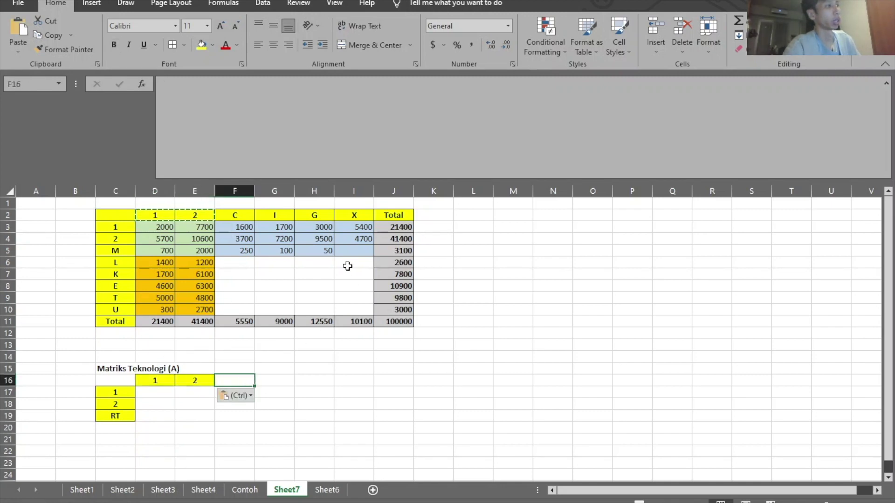
pyautogui.click(238, 213)
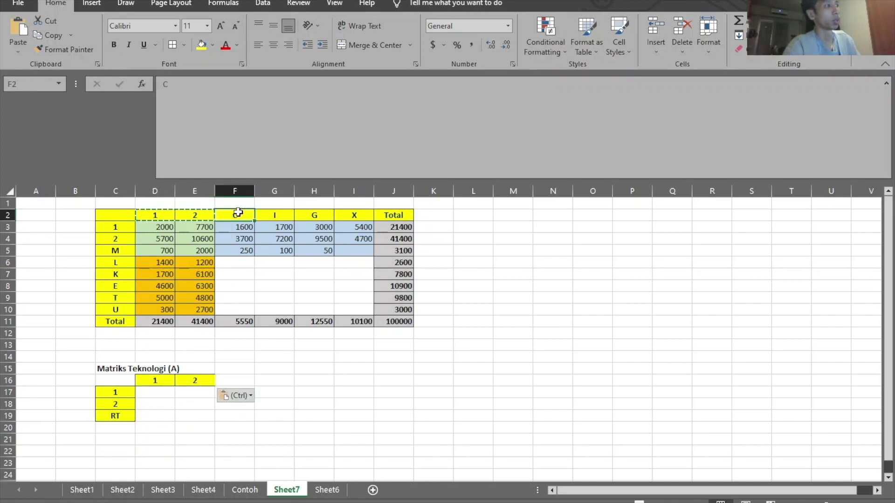
pyautogui.click(119, 418)
pyautogui.hotkey('ctrl', 'c')
pyautogui.click(226, 381)
pyautogui.hotkey('ctrl', 'v')
pyautogui.click(180, 440)
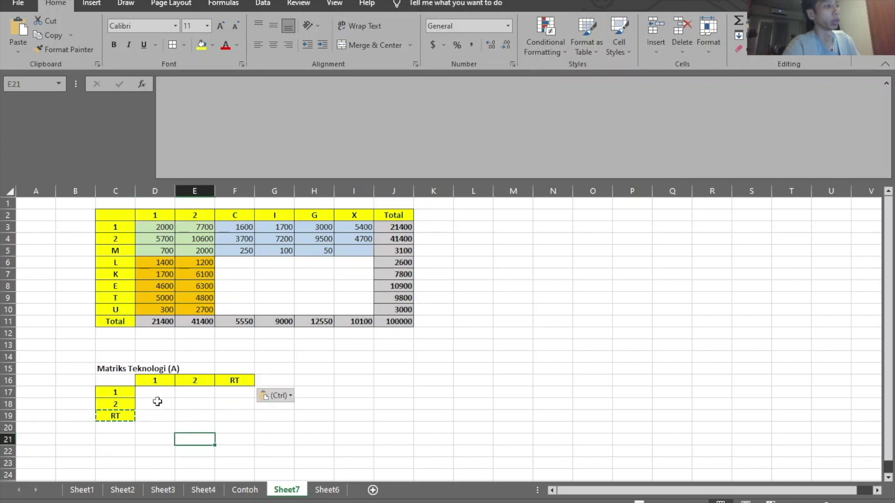
# Calculate the first technology coefficient in D17 with the formula =D3/D11.
pyautogui.click(151, 396)
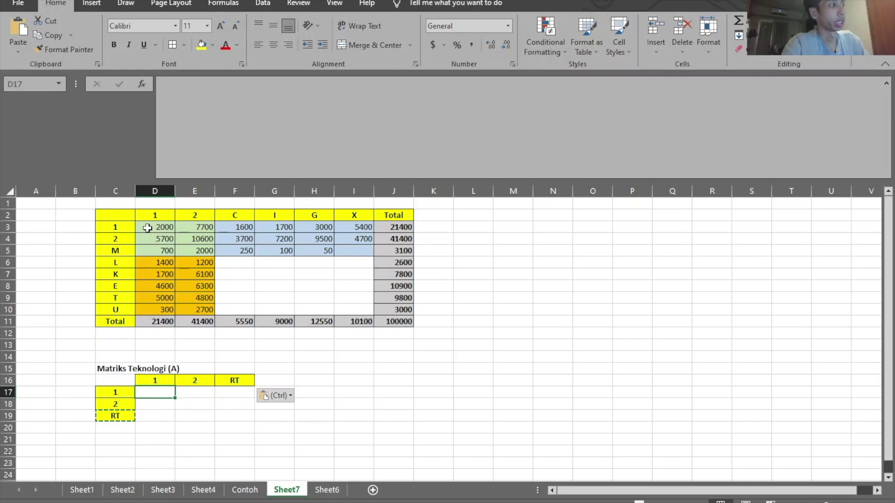
pyautogui.write('=')
pyautogui.click(146, 227)
pyautogui.write('/')
pyautogui.click(163, 324)
pyautogui.hotkey('ctrl', 'Return')
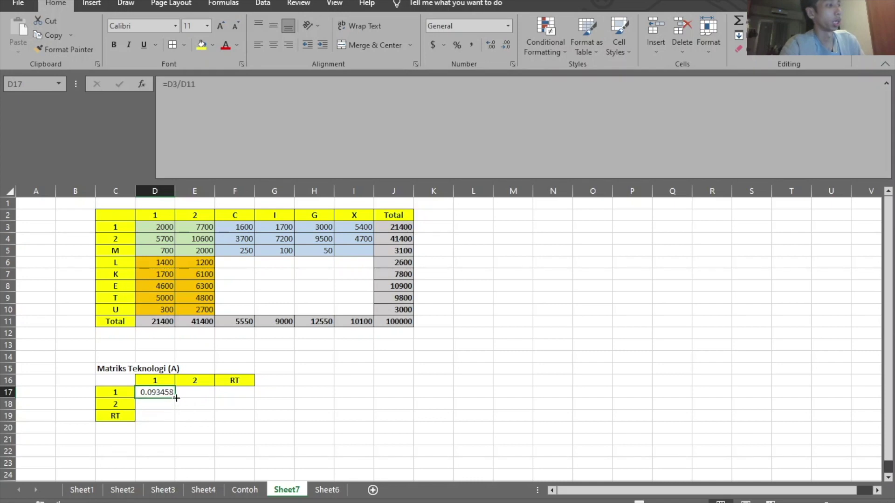
# Enter =D4/D11 in D18 and fill the formulas of D17:D18 across to column E.
pyautogui.write('=')
pyautogui.click(141, 240)
pyautogui.write('/')
pyautogui.click(151, 325)
pyautogui.press('Return')
pyautogui.moveTo(170, 390); pyautogui.dragTo(217, 396)
# Enter =D6/D11 in D19 for the RT row and fill the formula across to E19.
pyautogui.click(154, 417)
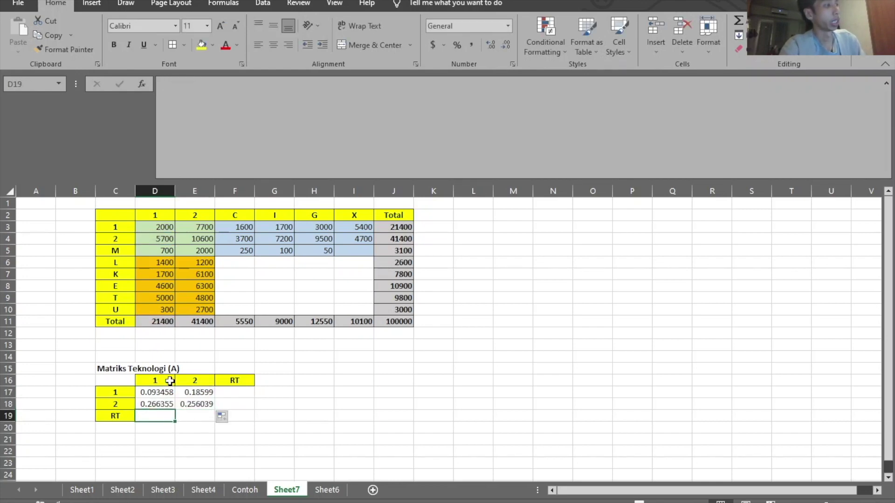
pyautogui.write('=')
pyautogui.click(159, 262)
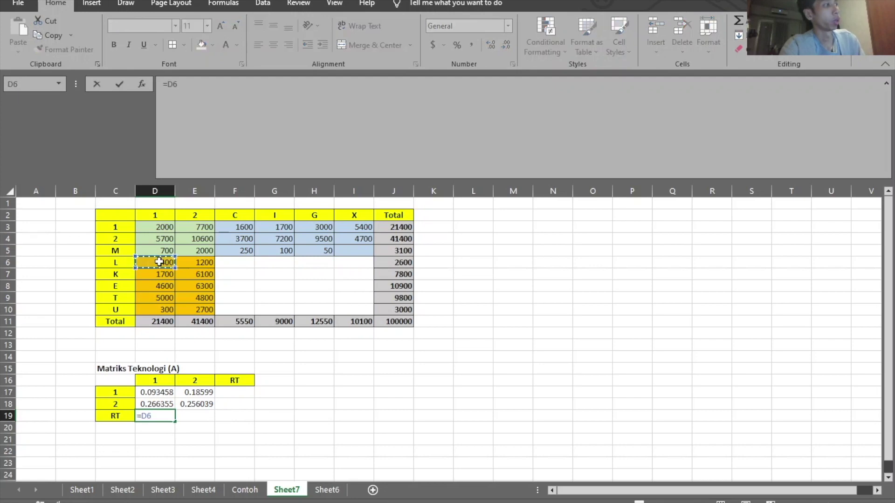
pyautogui.write('/')
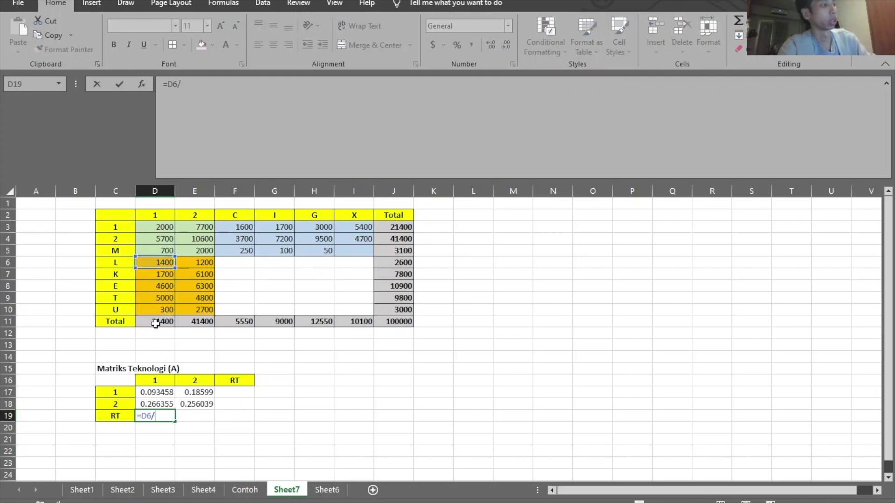
pyautogui.click(156, 324)
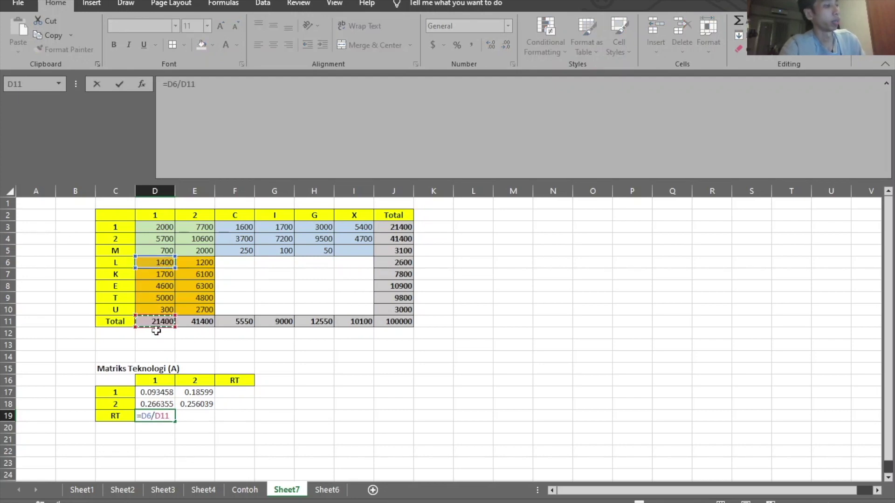
pyautogui.press('Return')
pyautogui.click(164, 418)
pyautogui.moveTo(199, 416); pyautogui.dragTo(214, 416)
# Calculate the RT column coefficient for row 1 in F17 with the formula =F3/F11.
pyautogui.click(228, 393)
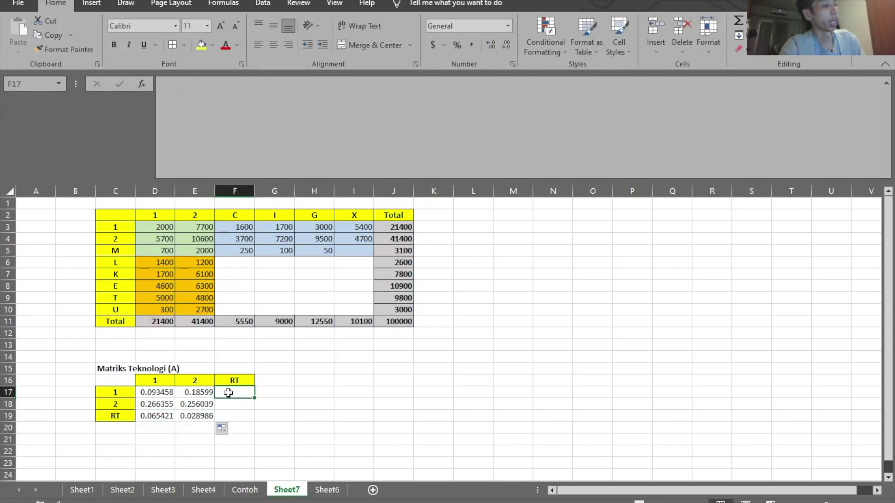
pyautogui.write('=')
pyautogui.click(230, 227)
pyautogui.write('/')
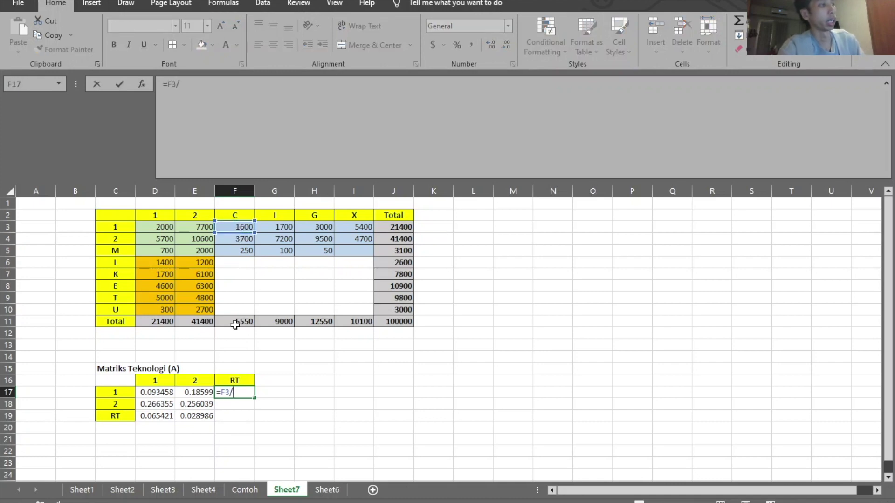
pyautogui.click(234, 321)
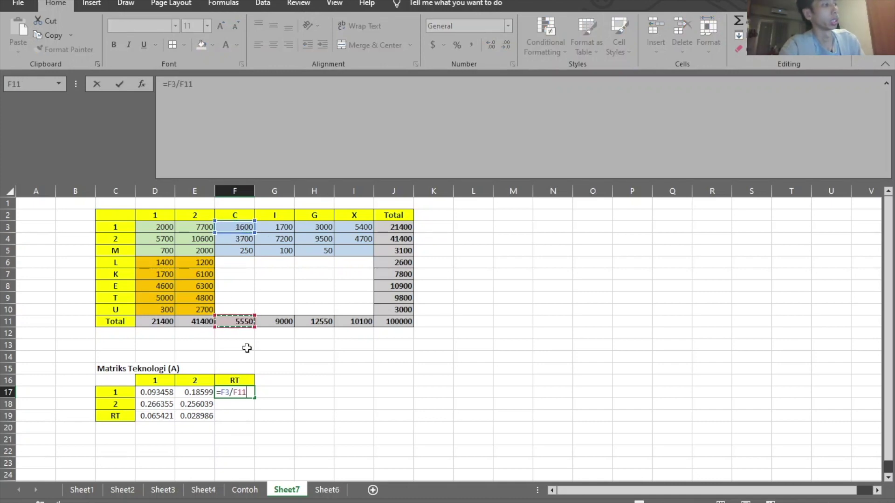
pyautogui.press('Return')
# Calculate the RT column coefficient for row 2 in F18 with the formula =F4/F11.
pyautogui.click(246, 391)
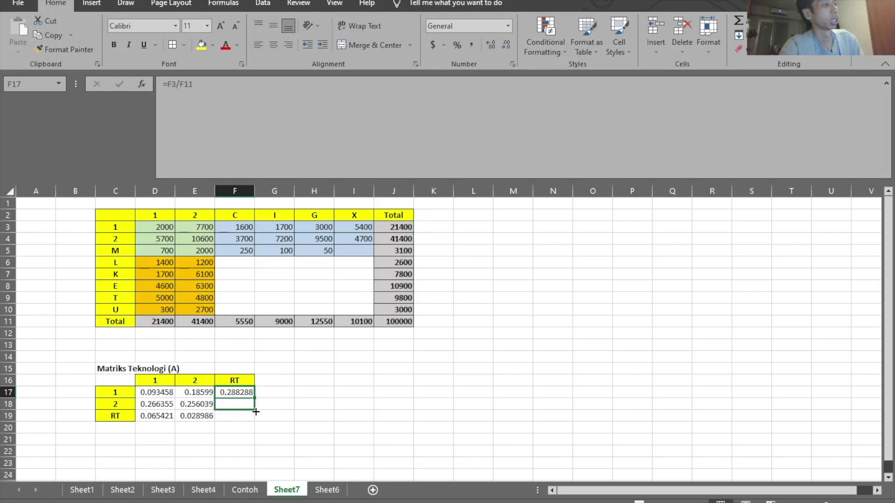
pyautogui.moveTo(254, 398); pyautogui.dragTo(252, 409)
pyautogui.click(240, 405)
pyautogui.write('=')
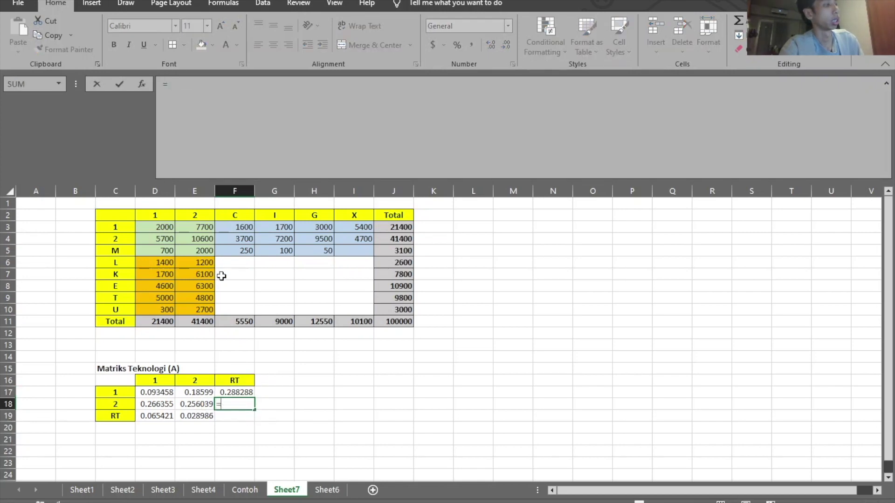
pyautogui.click(224, 239)
pyautogui.write('/')
pyautogui.click(237, 323)
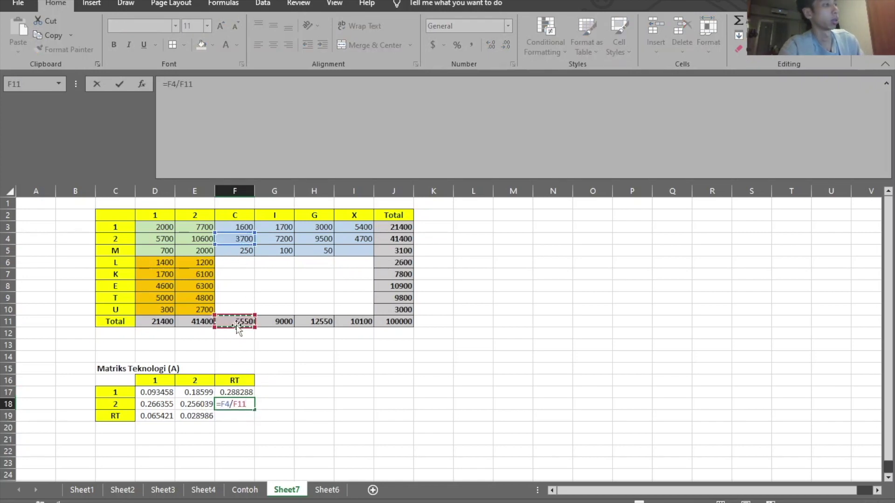
pyautogui.press('Return')
# Calculate the RT coefficient of the RT row in F19 with the formula =F6/F11.
pyautogui.write('=')
pyautogui.click(242, 265)
pyautogui.write('/')
pyautogui.click(239, 323)
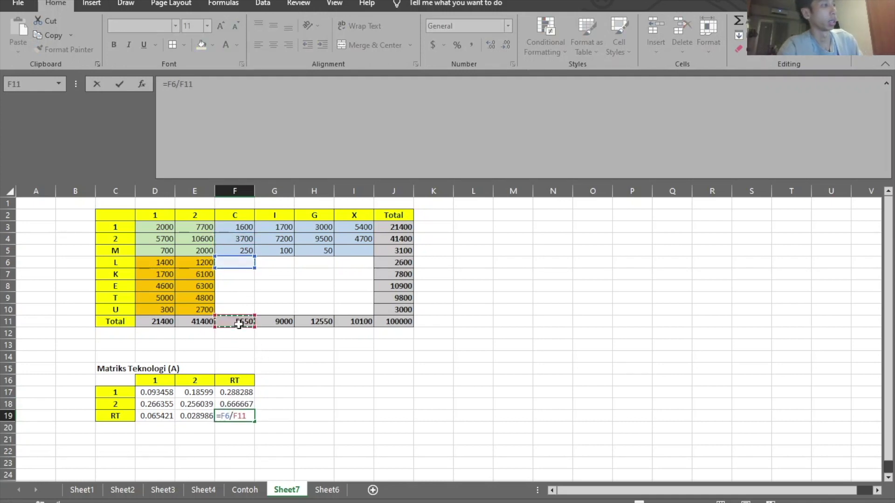
pyautogui.press('Return')
# Add all borders to the technology coefficients in D17:F19.
pyautogui.click(314, 428)
pyautogui.click(149, 392)
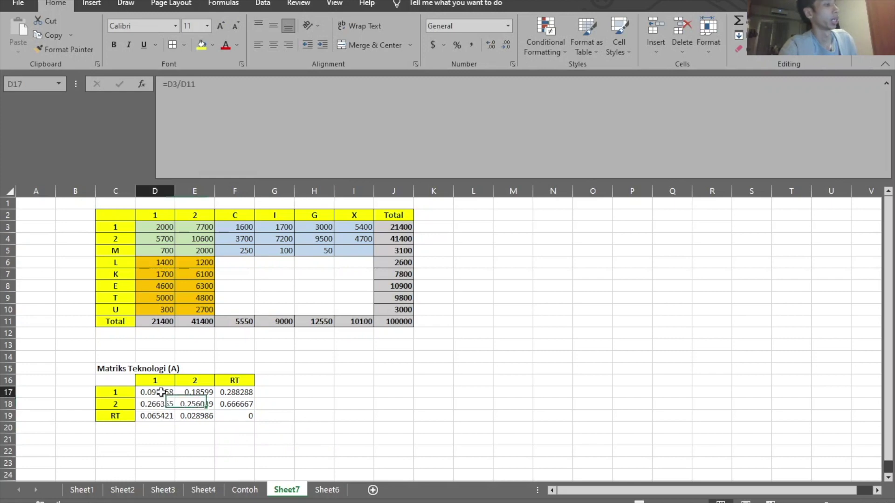
pyautogui.moveTo(149, 392); pyautogui.dragTo(246, 416)
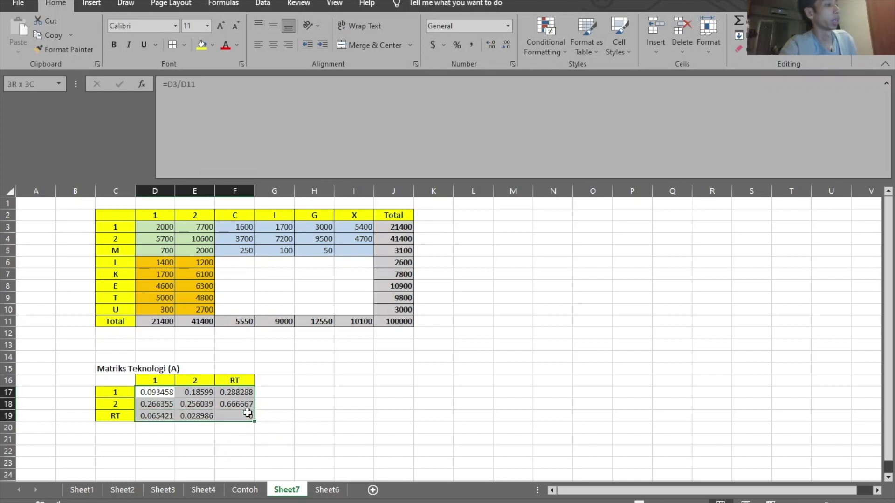
pyautogui.click(176, 50)
pyautogui.click(393, 440)
pyautogui.click(119, 370)
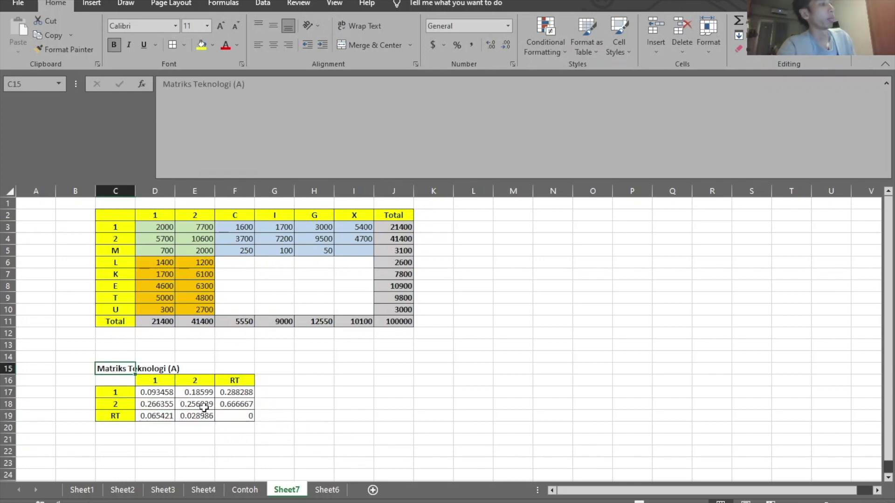
pyautogui.moveTo(154, 393); pyautogui.dragTo(244, 416)
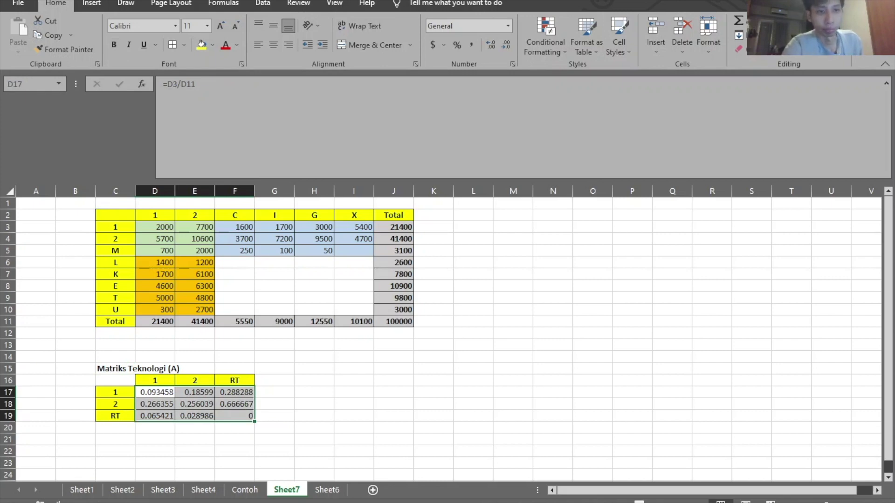
pyautogui.hotkey('alt', 'Tab')
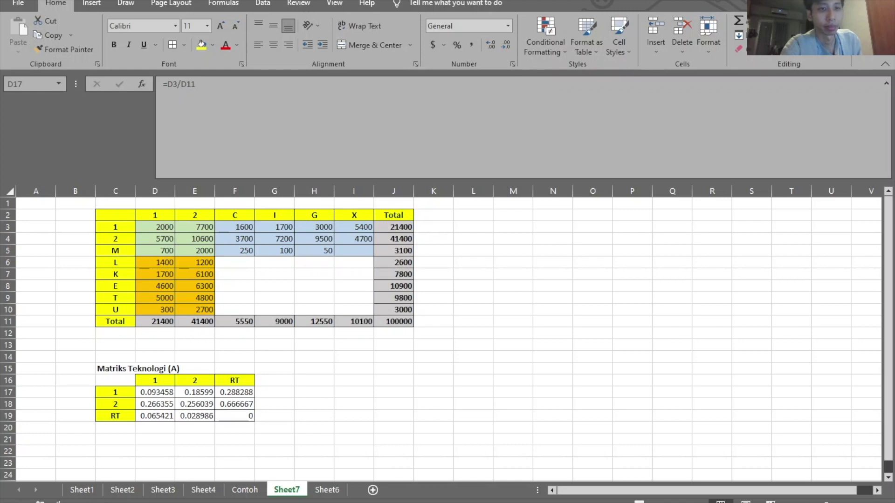
pyautogui.hotkey('ctrl', 'v')
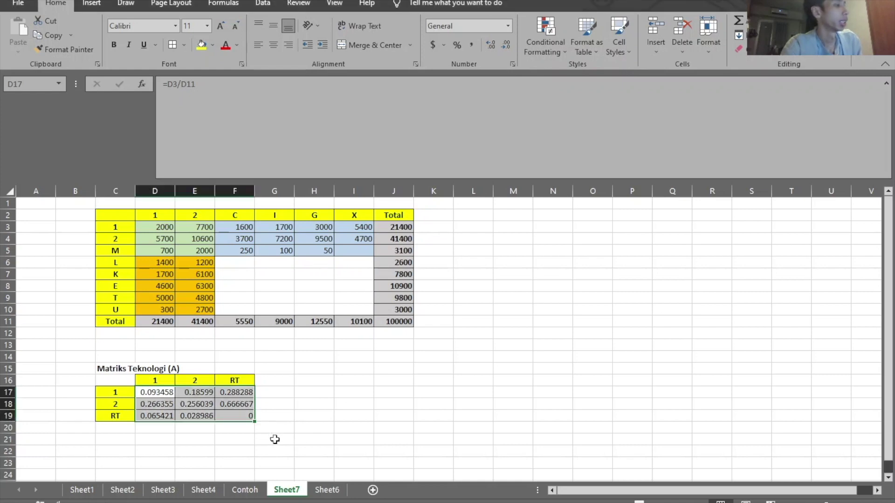
# Enter the title Matriks Identitas in C23 below the technology matrix.
pyautogui.scroll(-1, 273, 438)
pyautogui.click(110, 416)
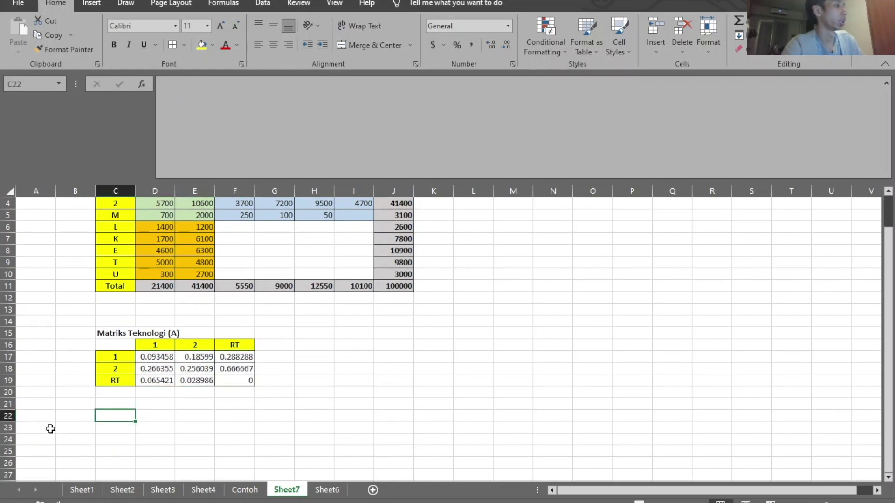
pyautogui.press('Down')
pyautogui.write('M')
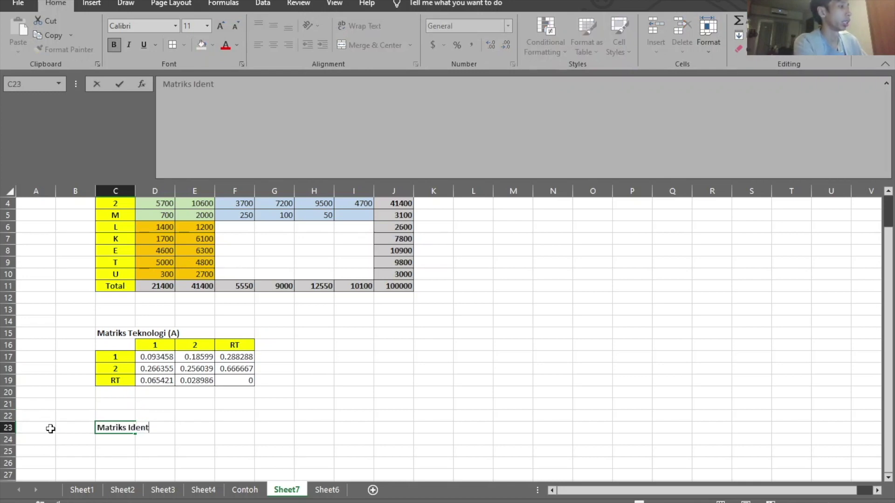
pyautogui.press('Return')
# Copy the technology matrix table C16:F19 to C24 and clear the copied coefficients in D25:F27.
pyautogui.moveTo(117, 342); pyautogui.dragTo(240, 375)
pyautogui.hotkey('ctrl', 'c')
pyautogui.click(115, 439)
pyautogui.hotkey('ctrl', 'v')
pyautogui.scroll(-2, 237, 394)
pyautogui.moveTo(173, 380); pyautogui.dragTo(247, 403)
pyautogui.press('Delete')
# Enter =IF($C25=D$24,1,0) in D25 and fill the formula across the identity matrix D25:F27.
pyautogui.click(149, 385)
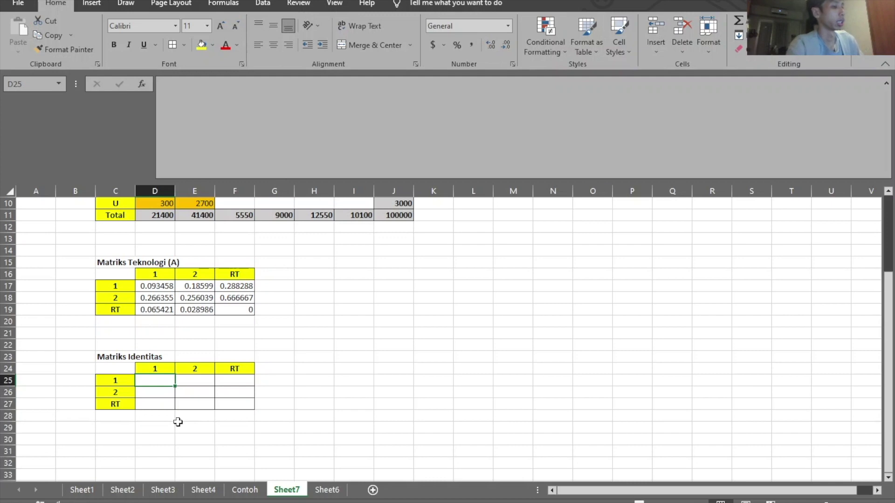
pyautogui.write('=if(')
pyautogui.press('Up')
pyautogui.press('Left')
pyautogui.press('Down')
pyautogui.press('F4')
pyautogui.press('F4')
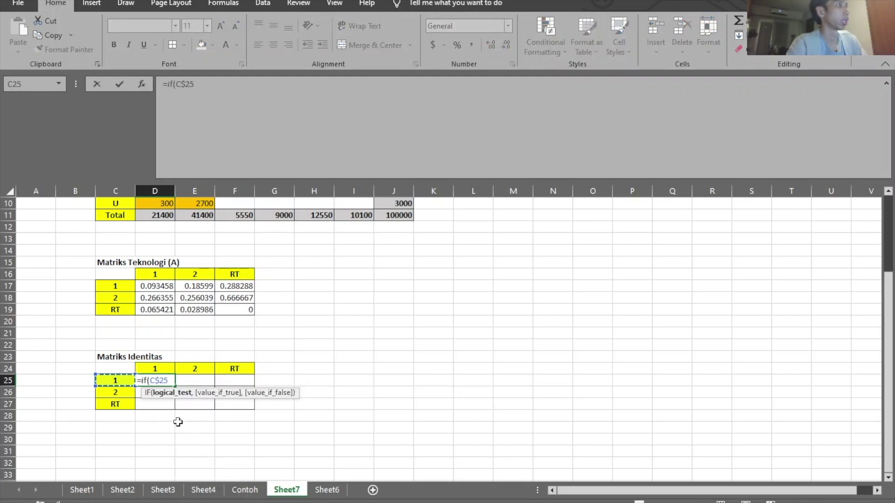
pyautogui.write('=')
pyautogui.press('Up')
pyautogui.press('F4')
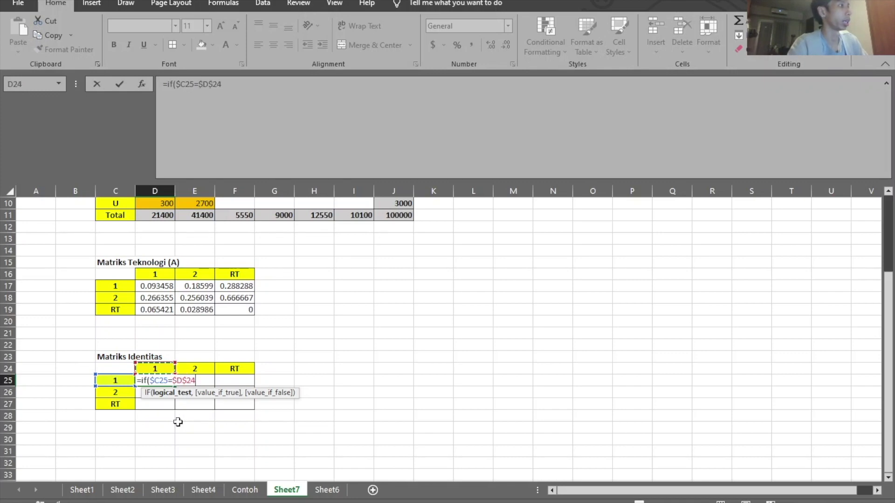
pyautogui.press('F4')
pyautogui.write(',1,0)')
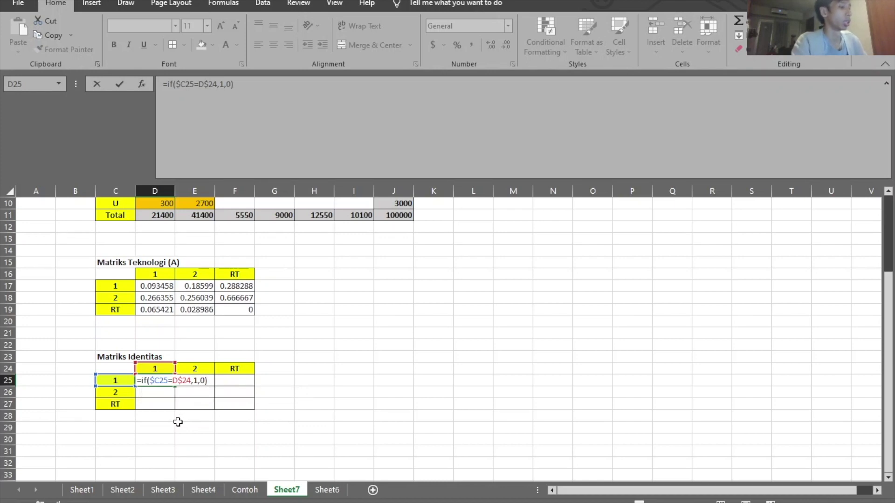
pyautogui.hotkey('ctrl', 'Return')
pyautogui.moveTo(176, 385); pyautogui.dragTo(256, 410)
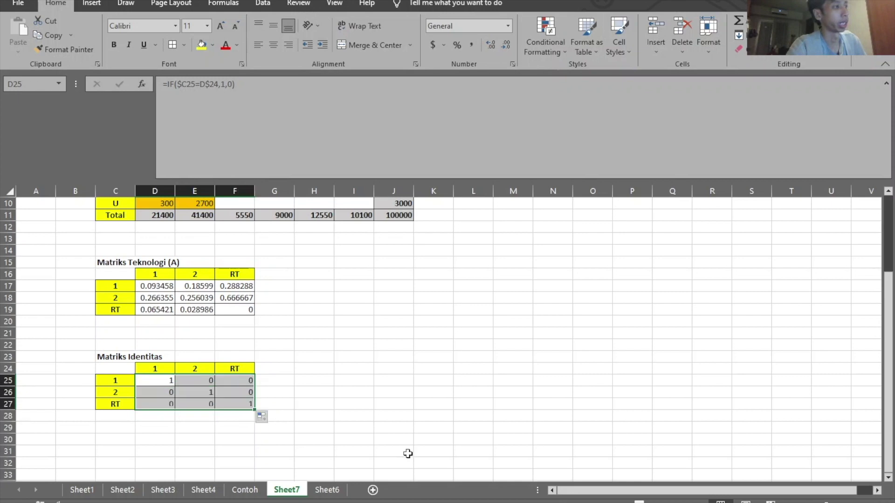
pyautogui.click(408, 454)
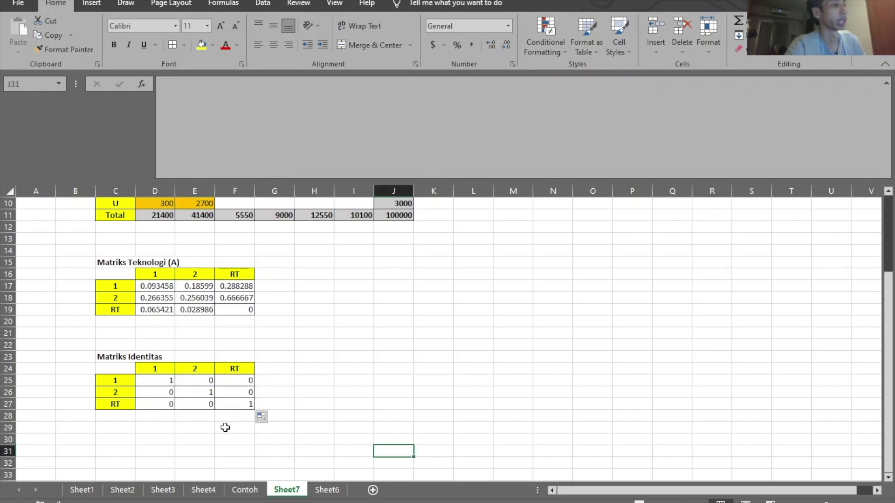
# Enter the title Matriks (I-A) in C31 below the identity matrix.
pyautogui.click(112, 451)
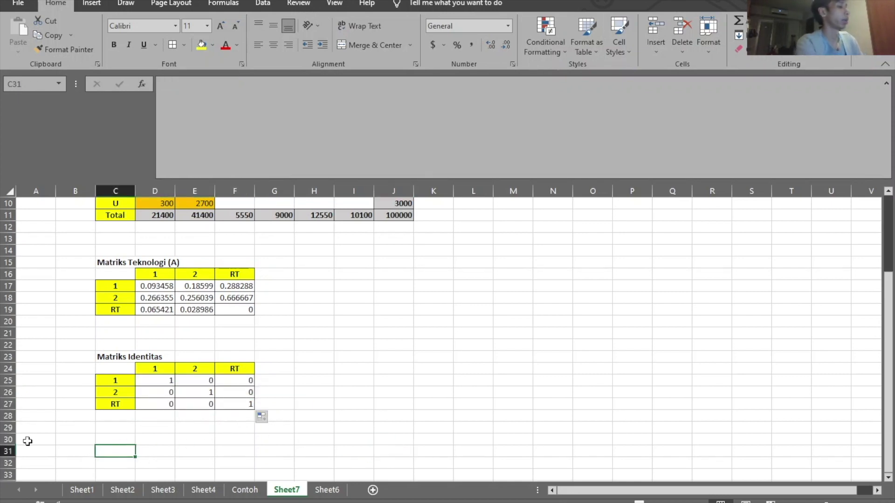
pyautogui.write('Matriks (I-A')
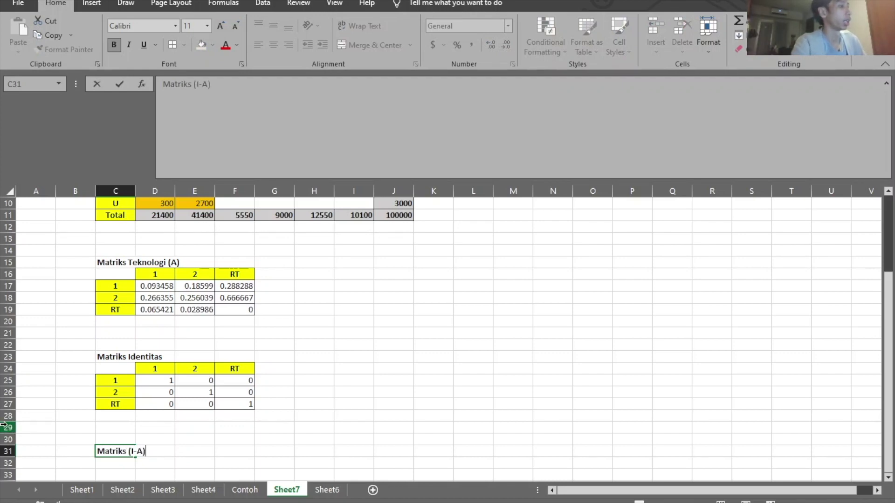
pyautogui.press('Return')
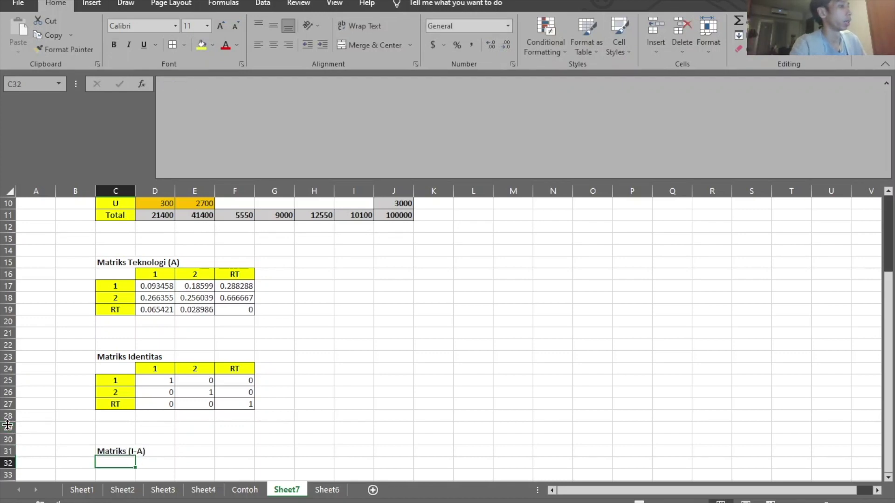
# Copy the identity matrix's column header row C24:F24 to C32 under the Matriks (I-A) title.
pyautogui.scroll(-2, 126, 375)
pyautogui.moveTo(116, 295); pyautogui.dragTo(243, 298)
pyautogui.hotkey('ctrl', 'c')
pyautogui.click(130, 391)
pyautogui.hotkey('ctrl', 'v')
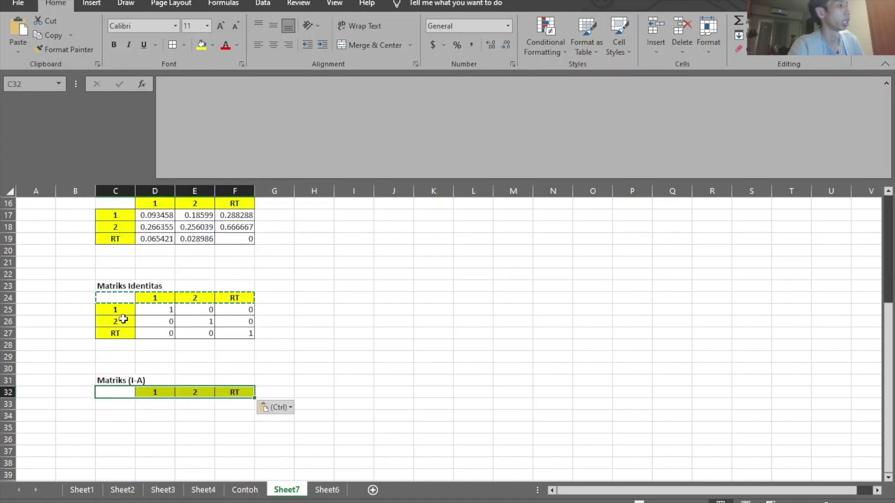
# Copy the row labels 1, 2 and RT from C25:C27 to C33:C35 of the (I-A) table.
pyautogui.moveTo(120, 316); pyautogui.dragTo(126, 331)
pyautogui.hotkey('ctrl', 'c')
pyautogui.click(108, 393)
pyautogui.hotkey('ctrl', 'v')
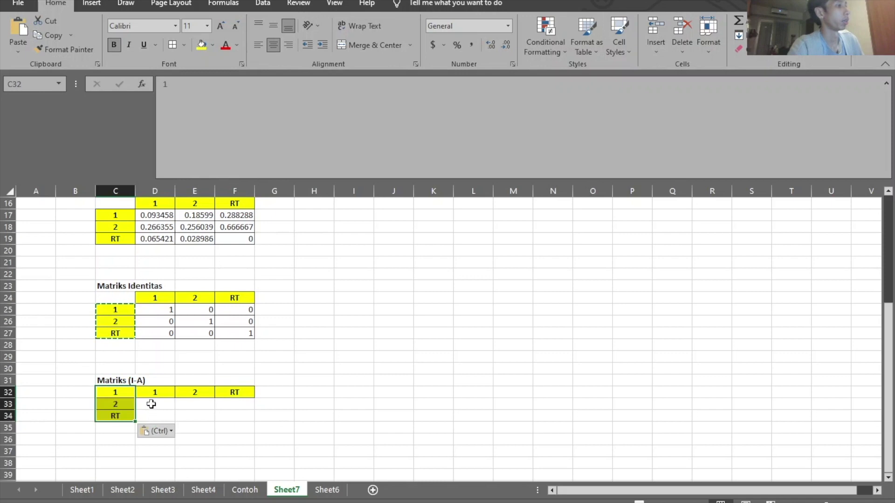
pyautogui.hotkey('ctrl', 'z')
pyautogui.click(124, 404)
pyautogui.hotkey('ctrl', 'v')
# Add all borders to the empty cells D33:F35 of the (I-A) table.
pyautogui.click(163, 409)
pyautogui.moveTo(177, 409); pyautogui.dragTo(235, 428)
pyautogui.click(172, 44)
pyautogui.click(235, 392)
# Enter =D25-D17 in D33 and fill the formula across the (I-A) matrix D33:F35.
pyautogui.click(160, 410)
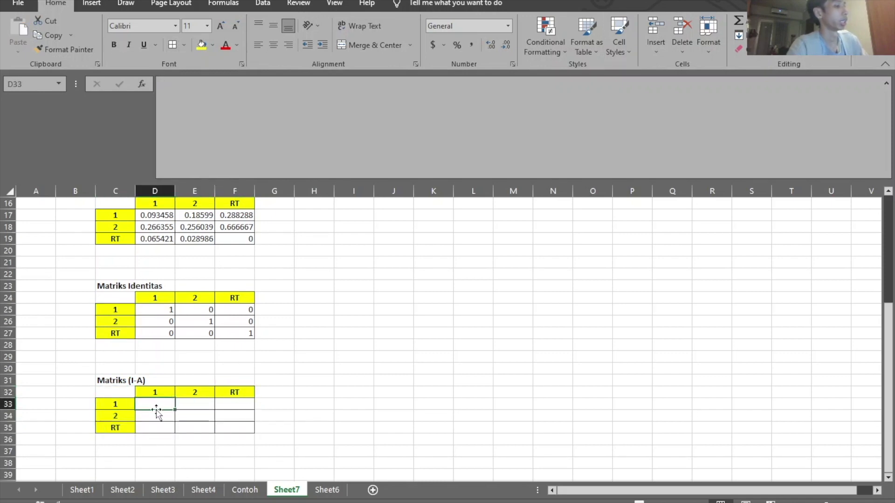
pyautogui.write('=')
pyautogui.click(154, 309)
pyautogui.write('-')
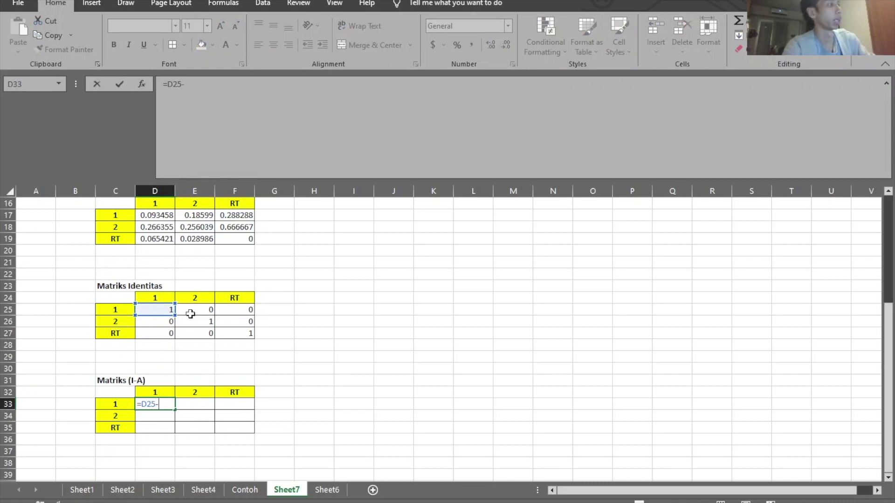
pyautogui.scroll(1, 186, 314)
pyautogui.click(153, 251)
pyautogui.press('Return')
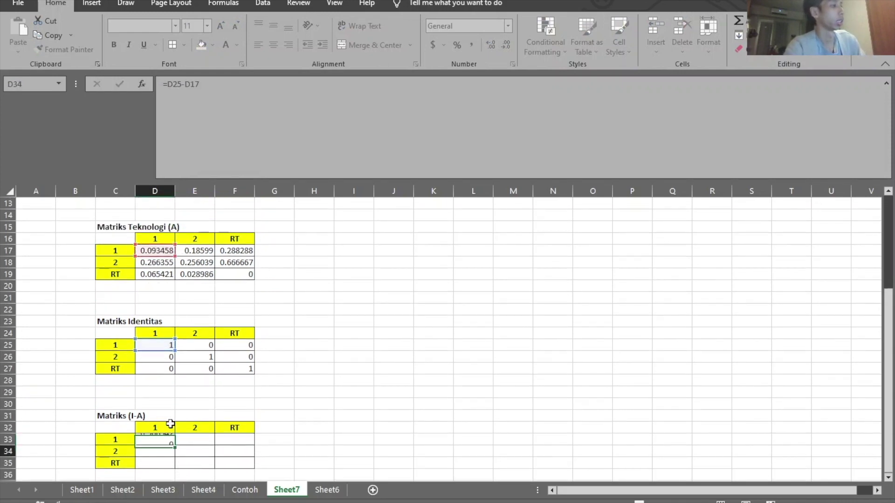
pyautogui.click(161, 440)
pyautogui.moveTo(174, 445); pyautogui.dragTo(254, 468)
pyautogui.click(344, 418)
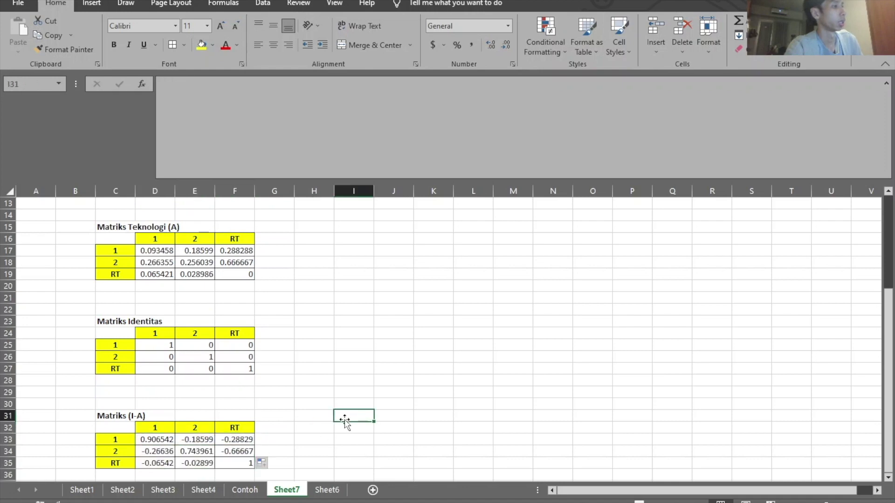
# Enter the title Matriks kebalikan Leontief in C39 below the (I-A) matrix.
pyautogui.scroll(-4, 345, 419)
pyautogui.click(108, 279)
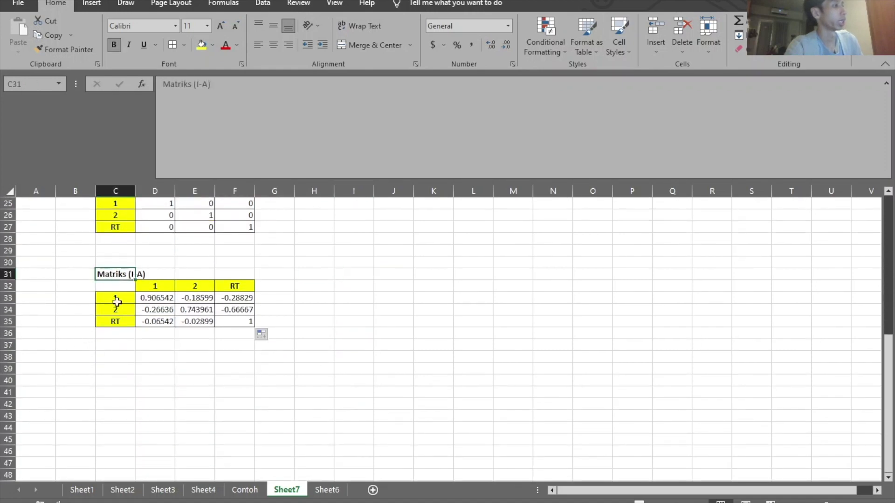
pyautogui.click(113, 369)
pyautogui.write('Matriks kebalikan')
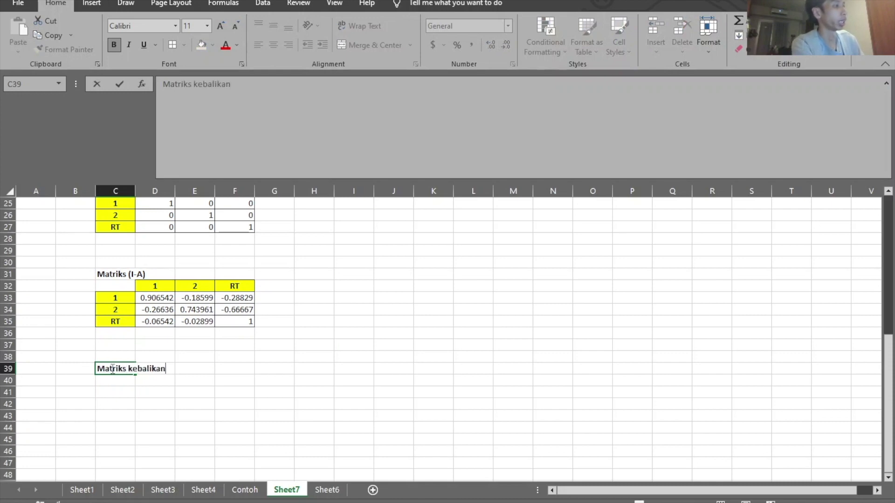
pyautogui.write(' Leontief')
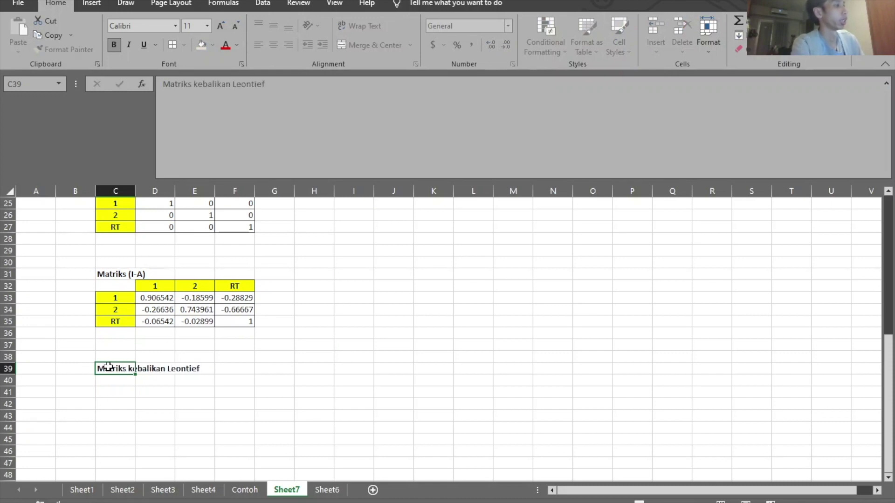
pyautogui.press('Return')
# Copy the (I-A) table's column headers to C40:F40 and its row labels to C41:C43.
pyautogui.moveTo(116, 288); pyautogui.dragTo(219, 286)
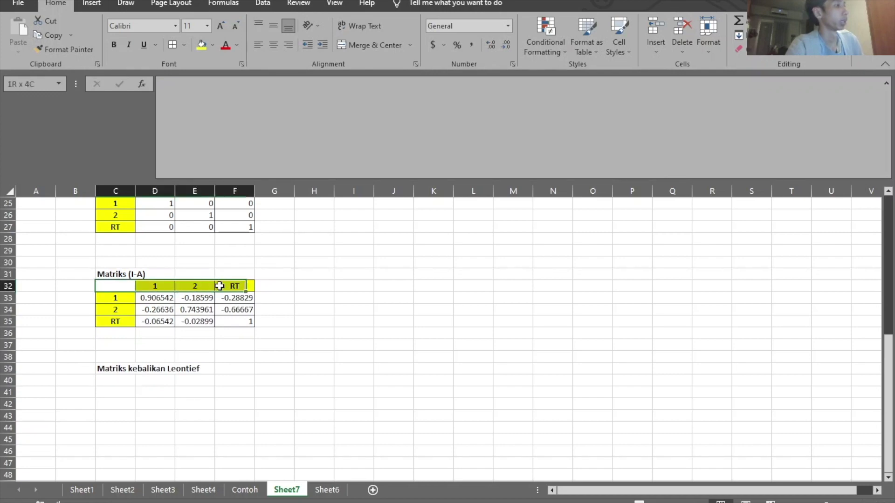
pyautogui.hotkey('ctrl', 'c')
pyautogui.click(117, 380)
pyautogui.hotkey('ctrl', 'v')
pyautogui.hotkey('ctrl', 'c')
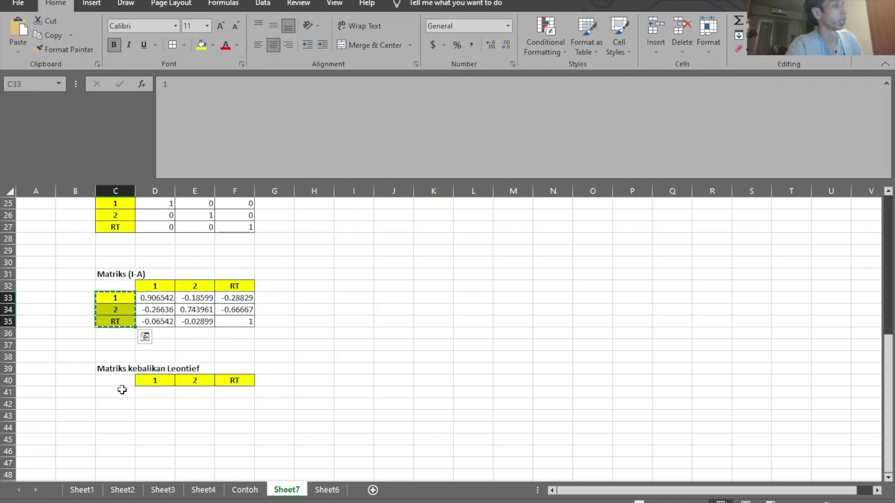
pyautogui.click(124, 392)
pyautogui.hotkey('ctrl', 'v')
# Add all borders to D41:F43 and fill them with the array formula =MINVERSE(D33:F35).
pyautogui.moveTo(154, 392); pyautogui.dragTo(247, 417)
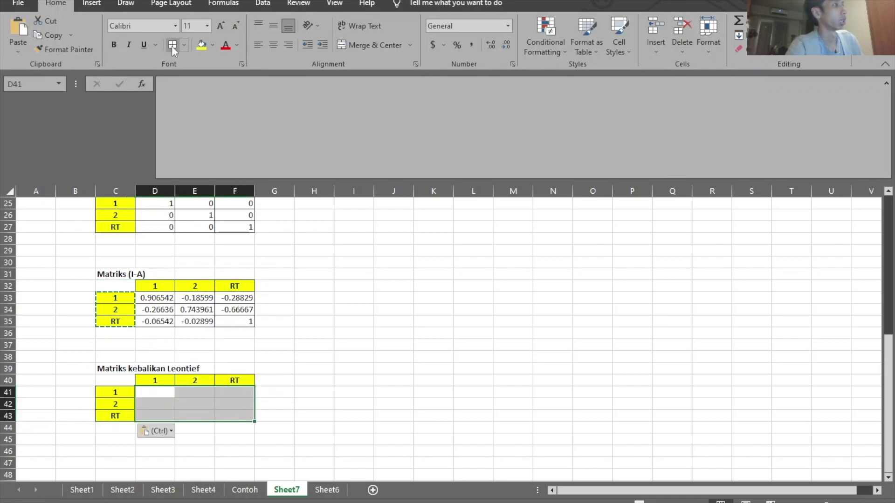
pyautogui.write('=minverse(')
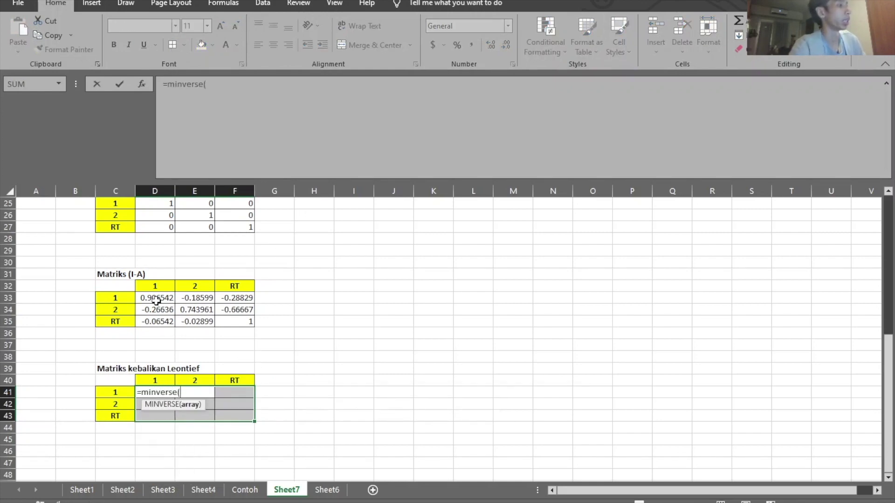
pyautogui.moveTo(150, 297); pyautogui.dragTo(231, 321)
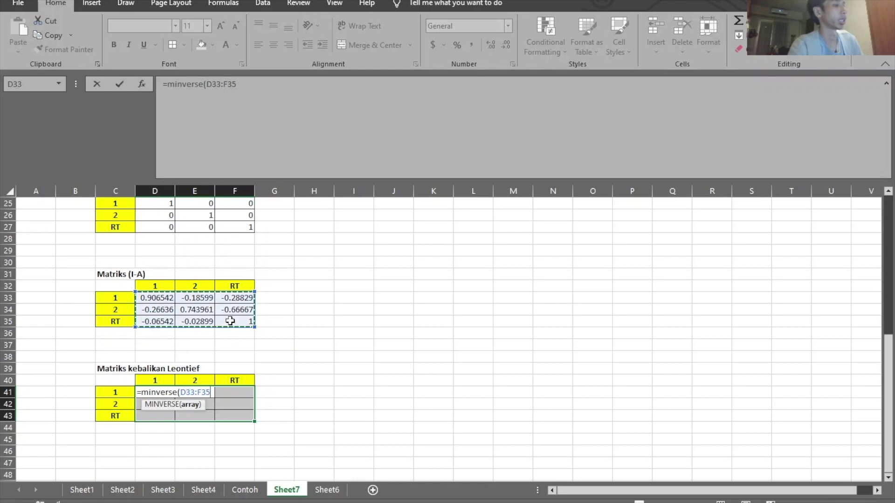
pyautogui.hotkey('ctrl', 'shift', 'Return')
pyautogui.click(443, 440)
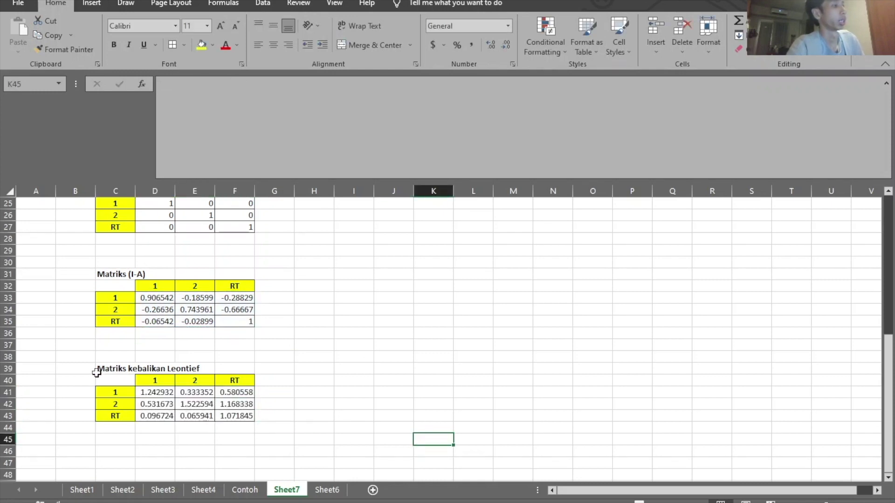
# Examine the Matriks kebalikan Leontief table in C39:F43, including the RT row's value for sector 1.
pyautogui.moveTo(122, 369); pyautogui.dragTo(145, 392)
pyautogui.click(313, 439)
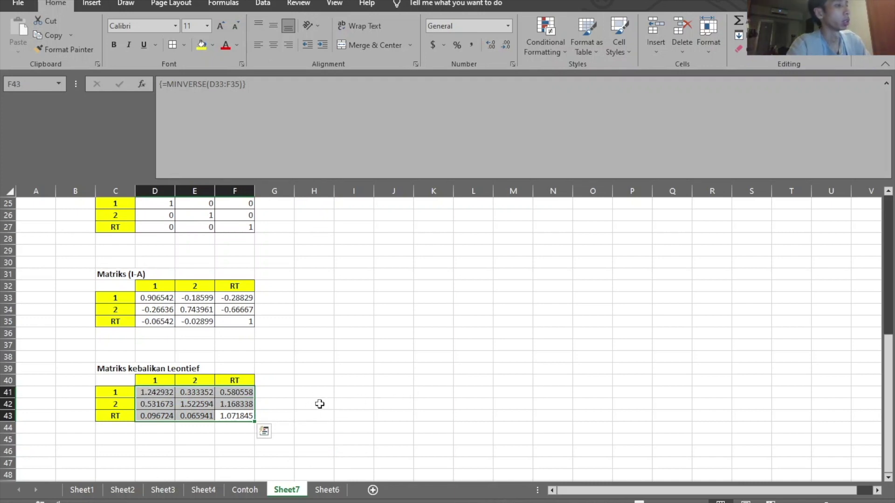
pyautogui.moveTo(98, 369); pyautogui.dragTo(249, 417)
pyautogui.moveTo(368, 368); pyautogui.dragTo(356, 422)
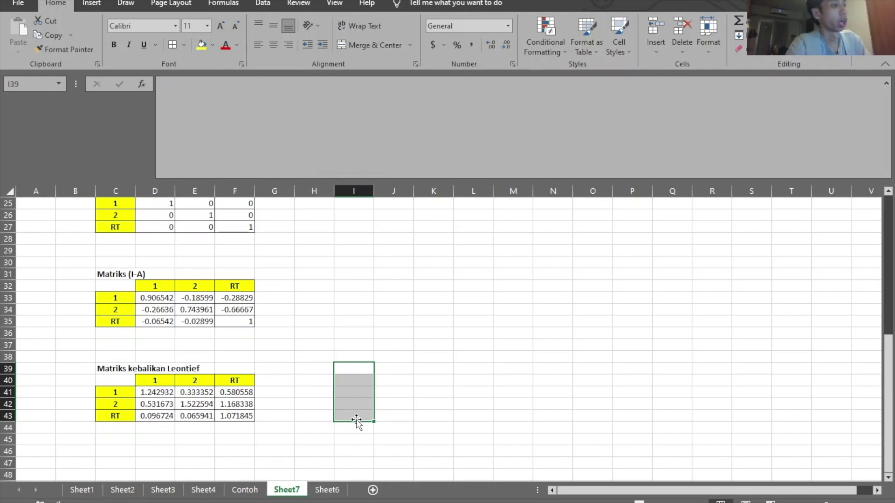
pyautogui.moveTo(500, 372); pyautogui.dragTo(508, 413)
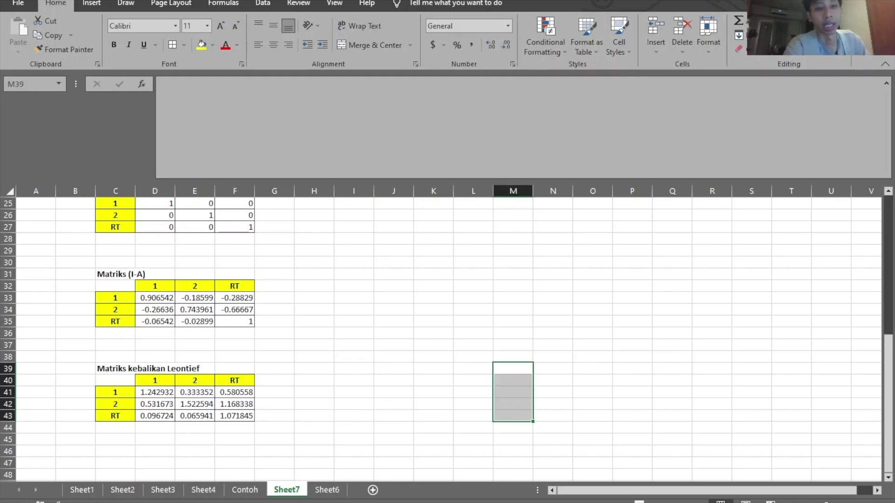
pyautogui.hotkey('alt', 'Tab')
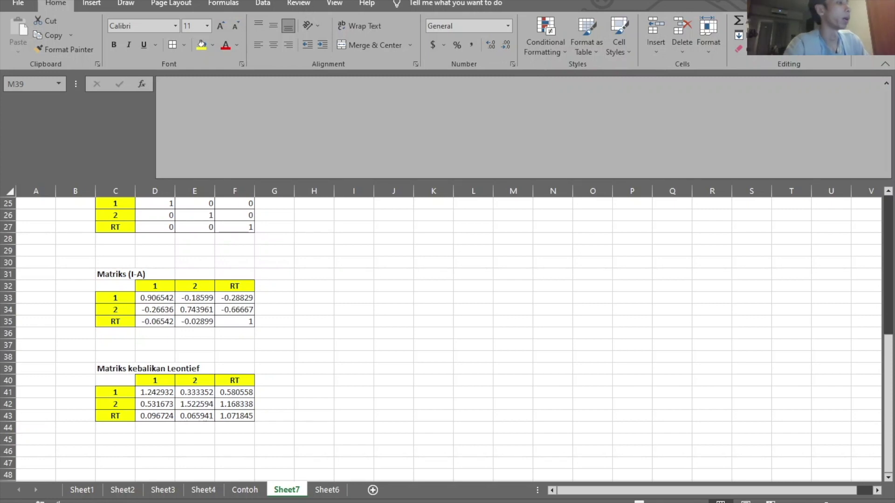
pyautogui.click(336, 445)
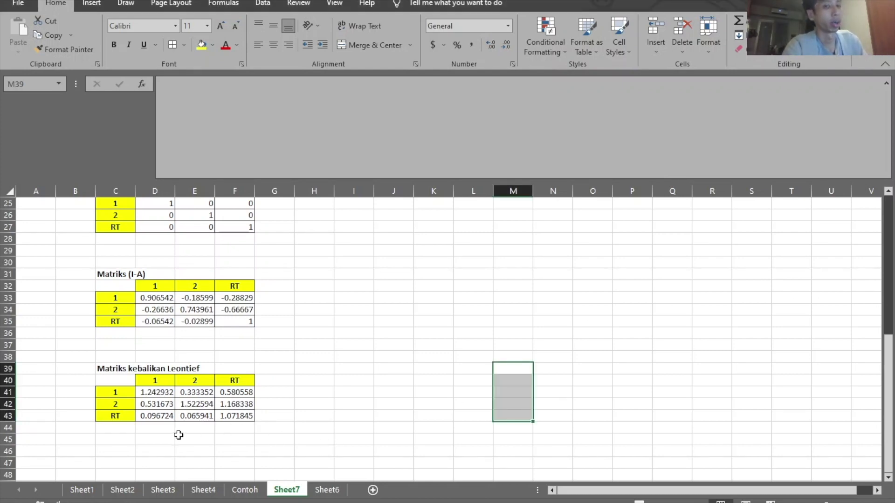
pyautogui.click(155, 418)
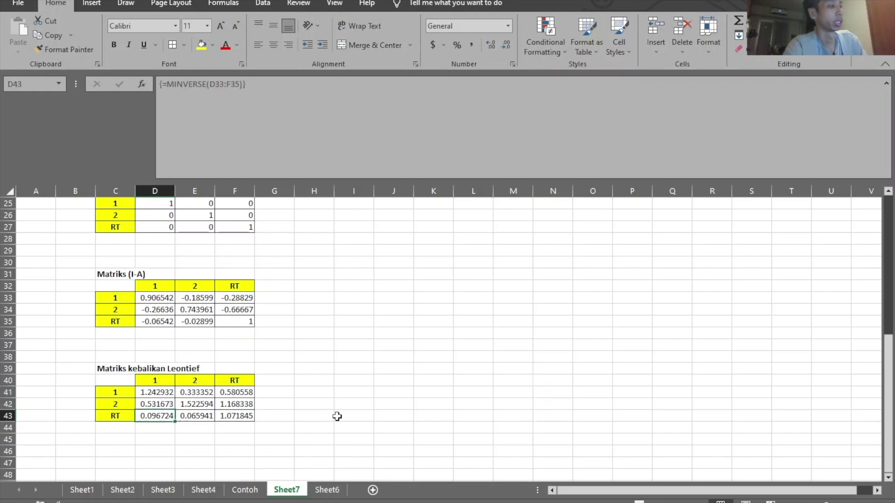
pyautogui.click(393, 450)
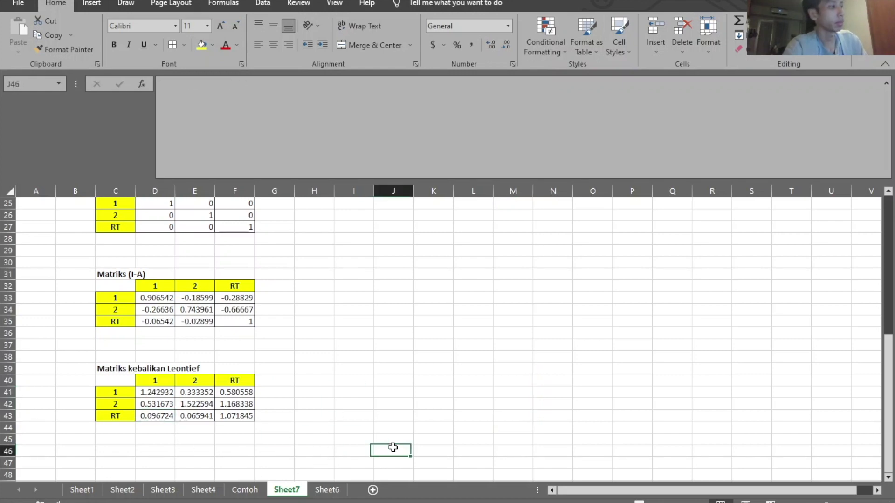
# Review the RT row of the technology matrix, then the RT row and sector 1–2 block of the Leontief inverse.
pyautogui.scroll(8, 223, 444)
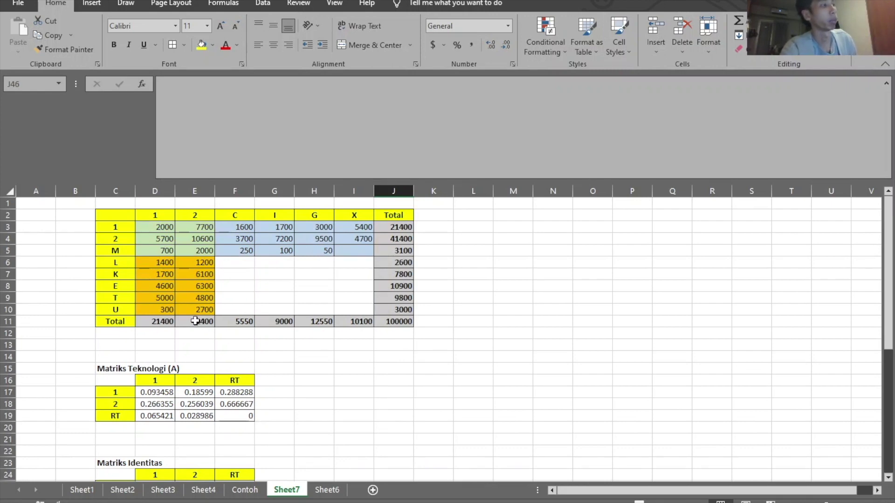
pyautogui.moveTo(127, 413); pyautogui.dragTo(236, 413)
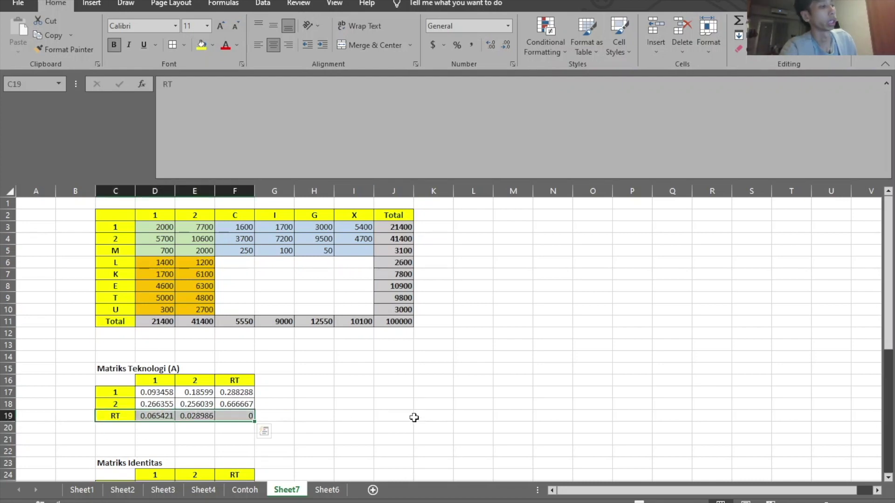
pyautogui.scroll(-9, 414, 418)
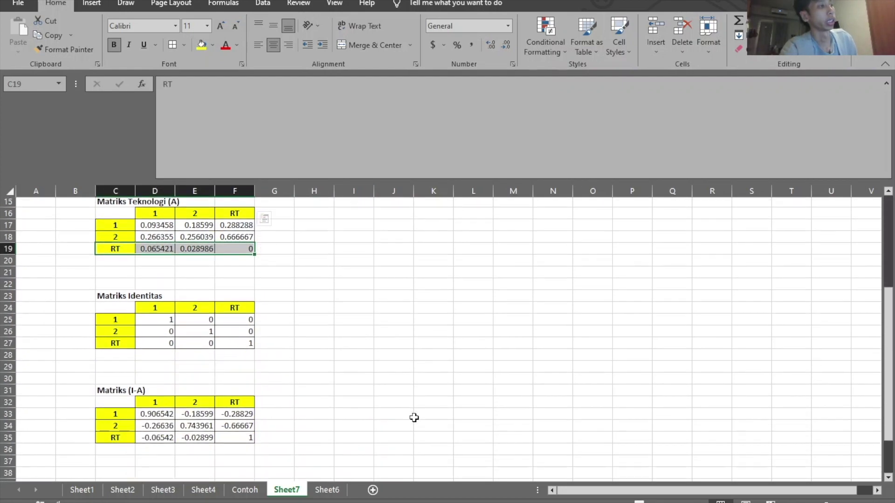
pyautogui.scroll(-1, 414, 418)
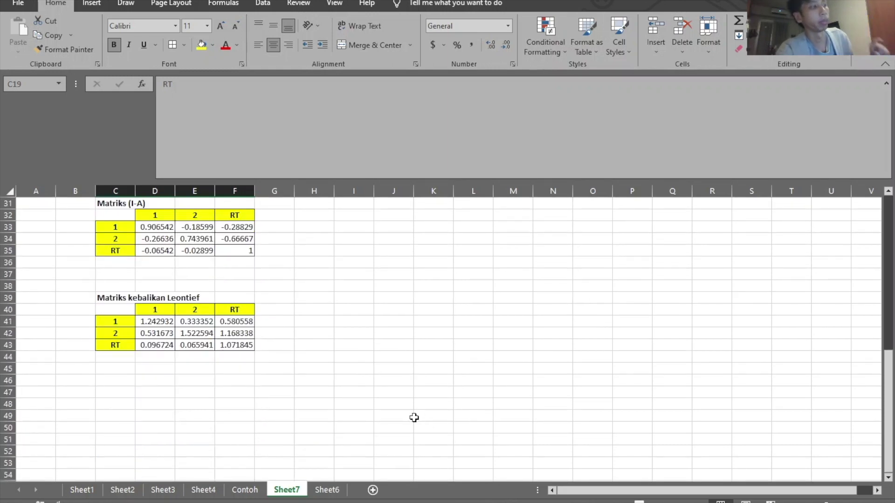
pyautogui.click(139, 345)
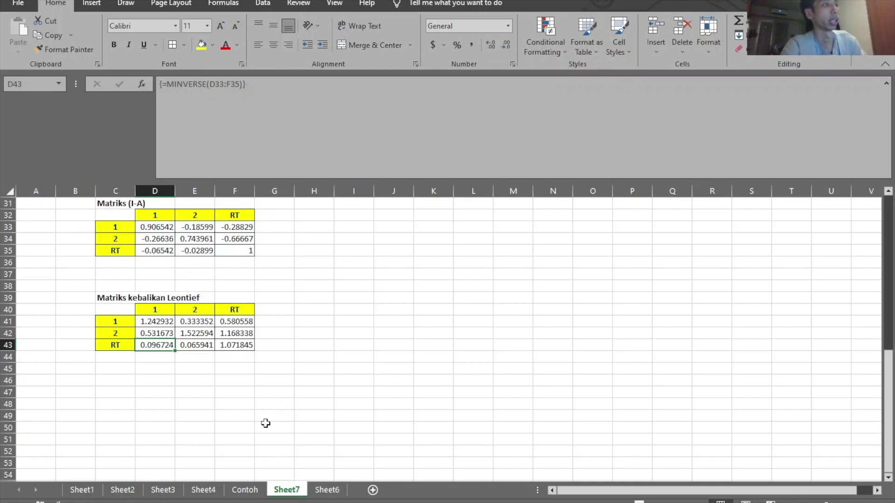
pyautogui.moveTo(152, 320); pyautogui.dragTo(179, 333)
pyautogui.moveTo(117, 310); pyautogui.dragTo(199, 333)
pyautogui.click(519, 415)
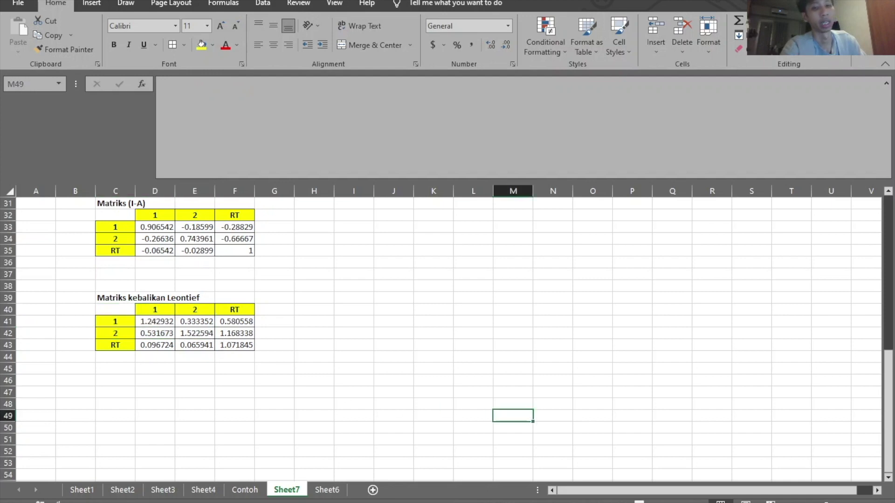
# Switch to the IO_Indonesia (17x17) workbook and examine the Kompensasi Tenaga Kerja row and the Konsumsi Rumah Tangga column.
pyautogui.hotkey('ctrl', 'Tab')
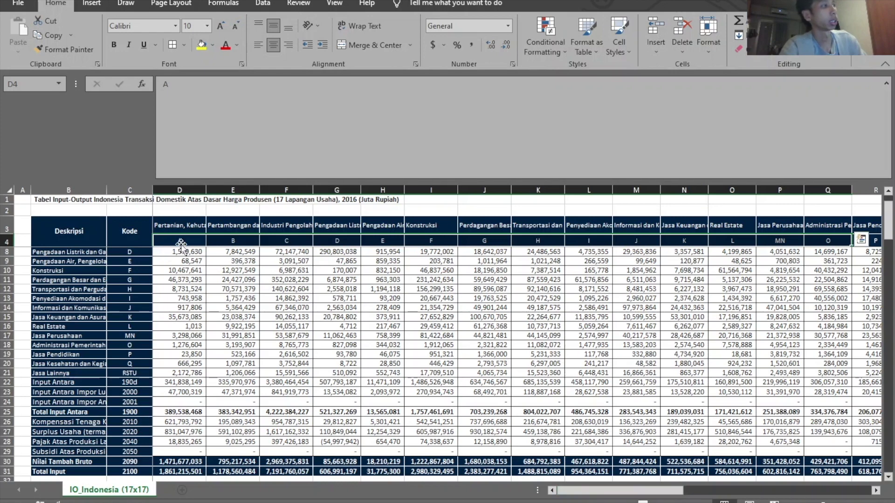
pyautogui.click(382, 308)
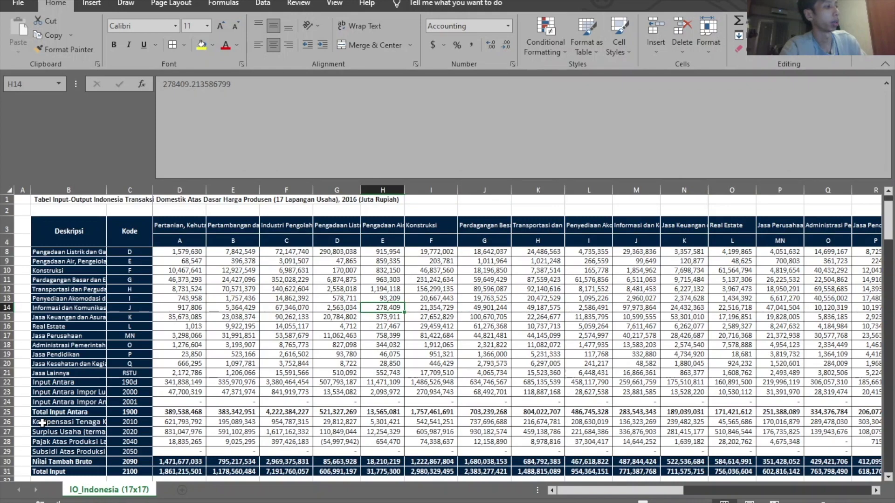
pyautogui.click(42, 422)
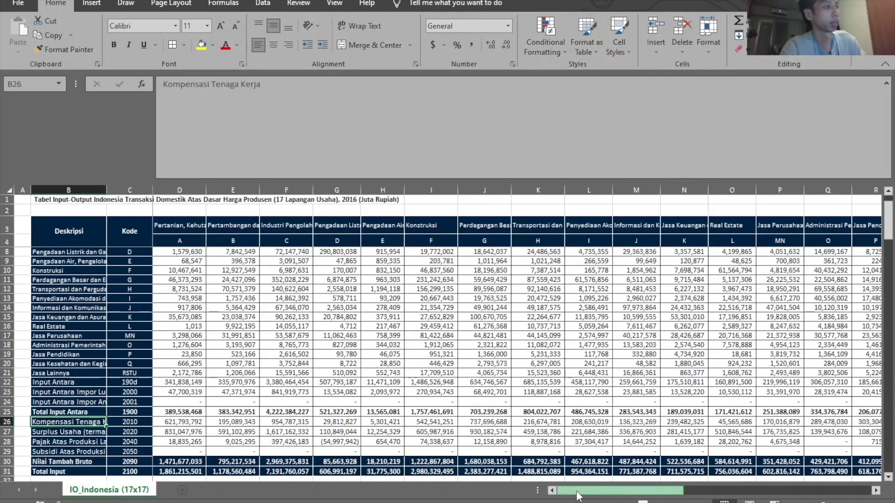
pyautogui.moveTo(172, 422); pyautogui.dragTo(548, 424)
pyautogui.moveTo(649, 490); pyautogui.dragTo(731, 496)
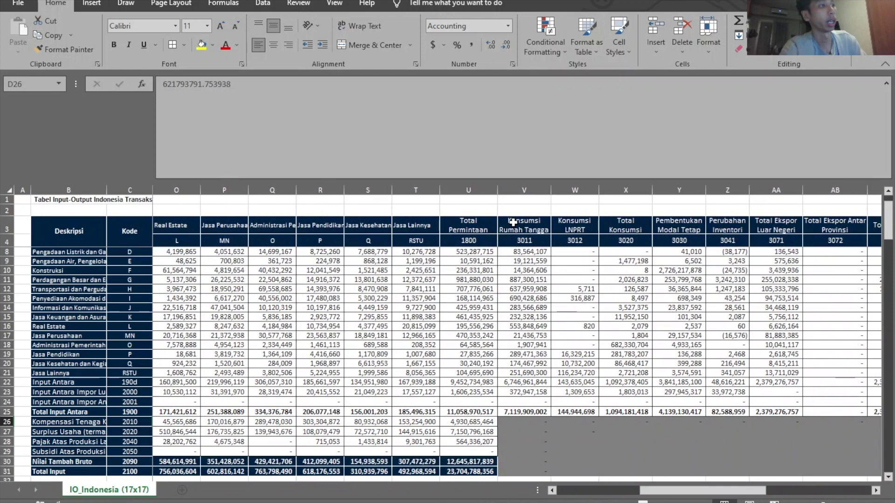
pyautogui.moveTo(523, 228); pyautogui.dragTo(524, 441)
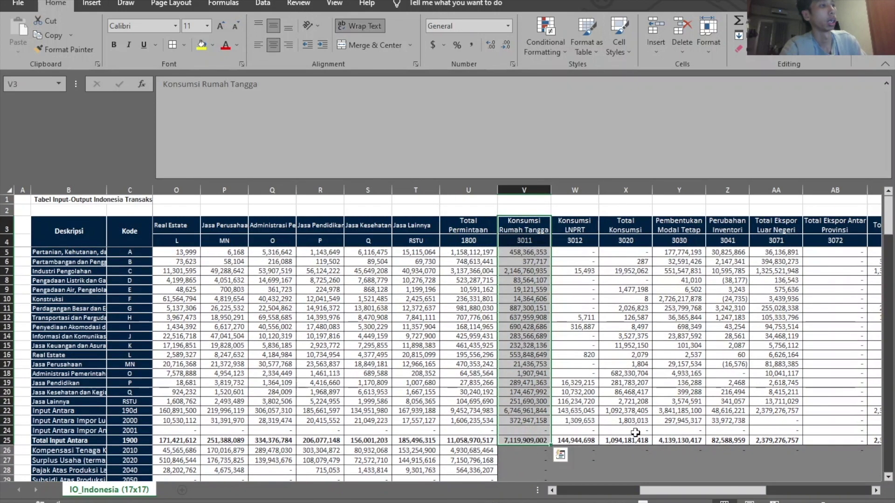
# Locate the empty column U and empty row 53 bordering Matriks Teknologi, where household data would extend the matrix.
pyautogui.scroll(-6, 347, 373)
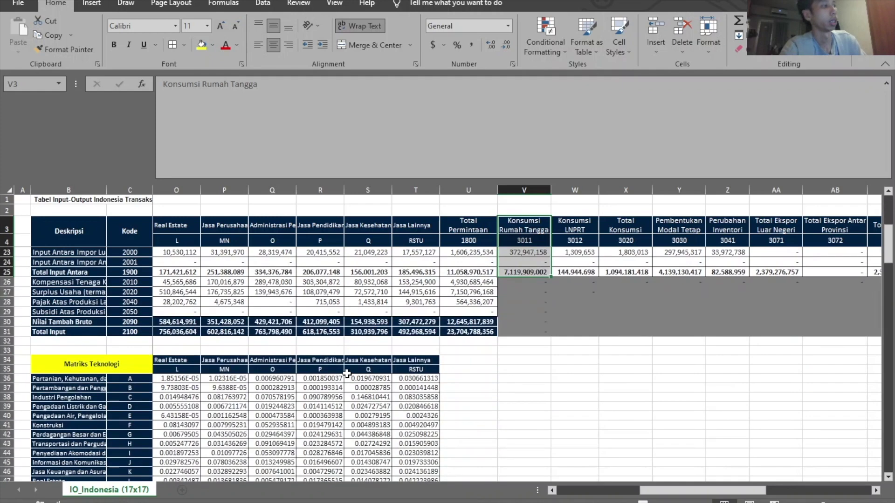
pyautogui.moveTo(455, 362); pyautogui.dragTo(470, 466)
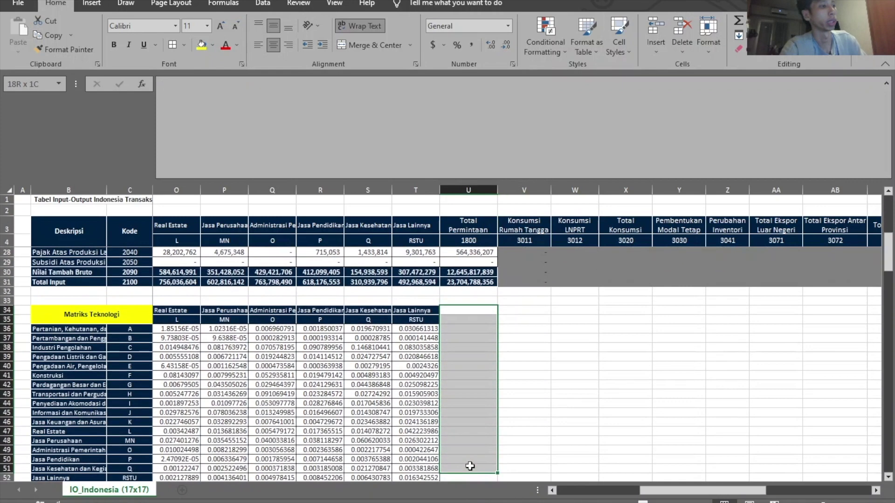
pyautogui.scroll(-4, 469, 466)
pyautogui.moveTo(51, 372); pyautogui.dragTo(824, 373)
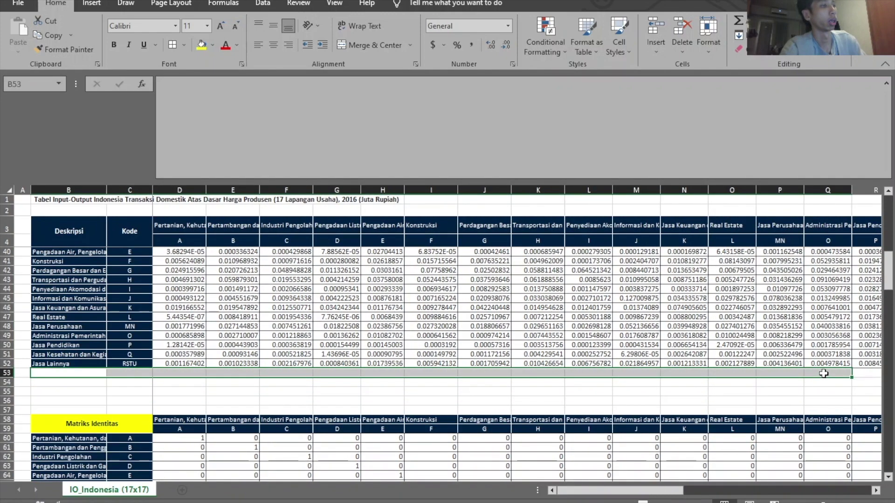
# Look through the Matriks Teknologi and Matriks Identitas tables of the 17-sector sheet.
pyautogui.scroll(-7, 565, 349)
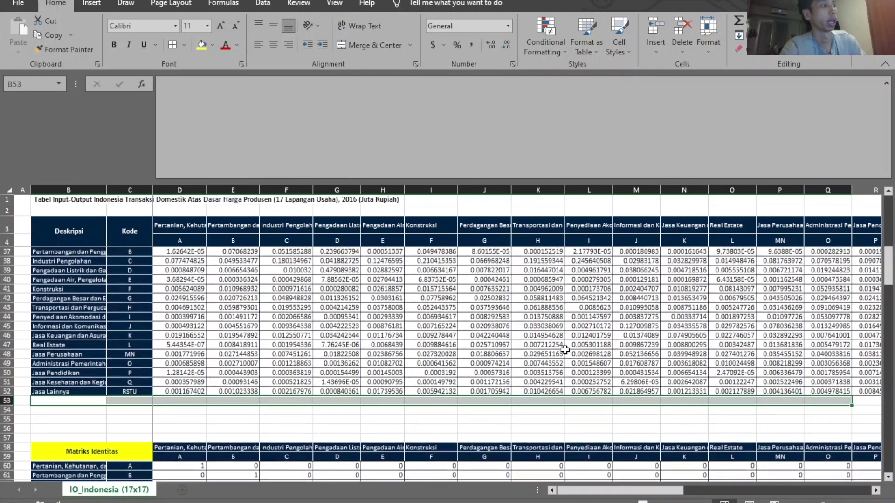
pyautogui.scroll(8, 565, 350)
pyautogui.scroll(2, 564, 349)
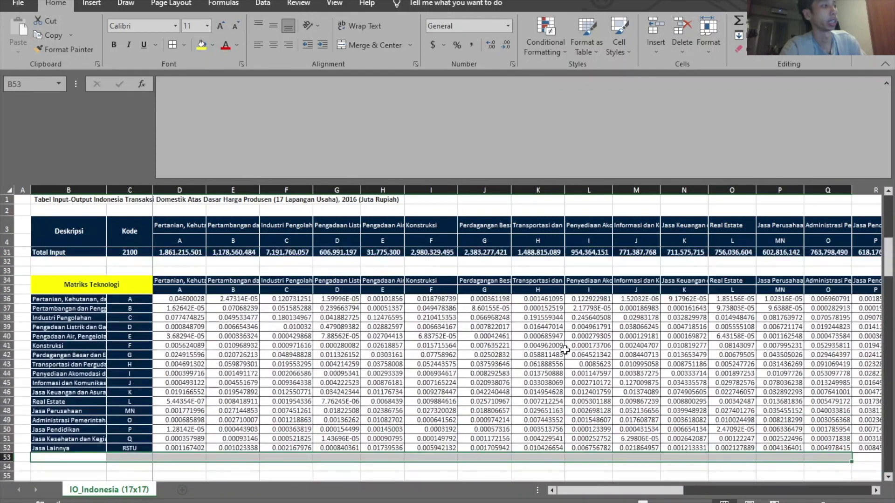
pyautogui.scroll(-6, 565, 349)
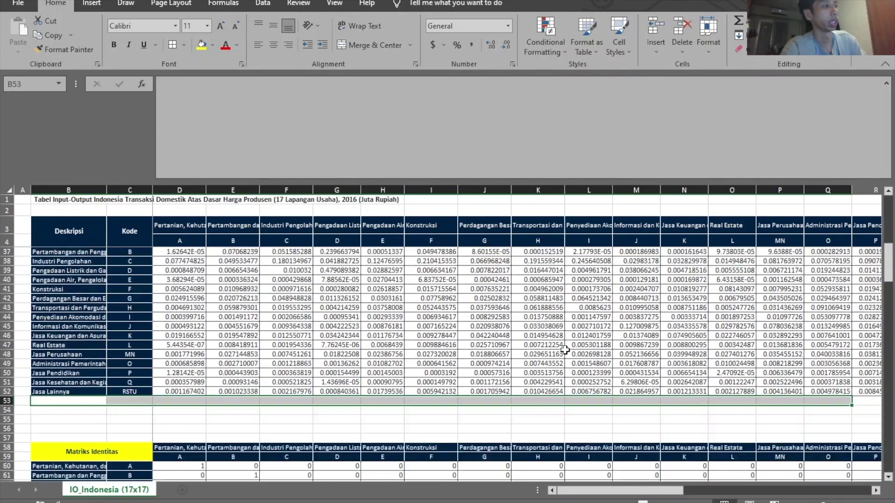
pyautogui.scroll(-3, 565, 350)
pyautogui.scroll(1, 565, 349)
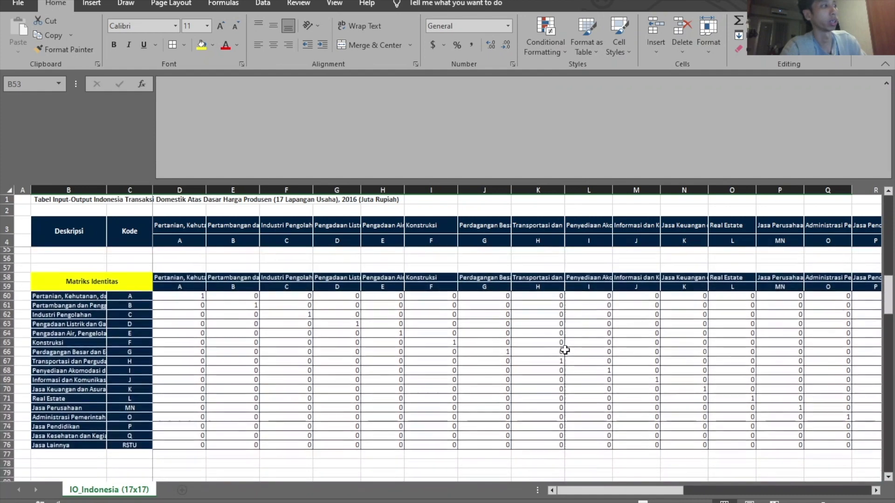
pyautogui.scroll(1, 511, 343)
pyautogui.scroll(-2, 512, 344)
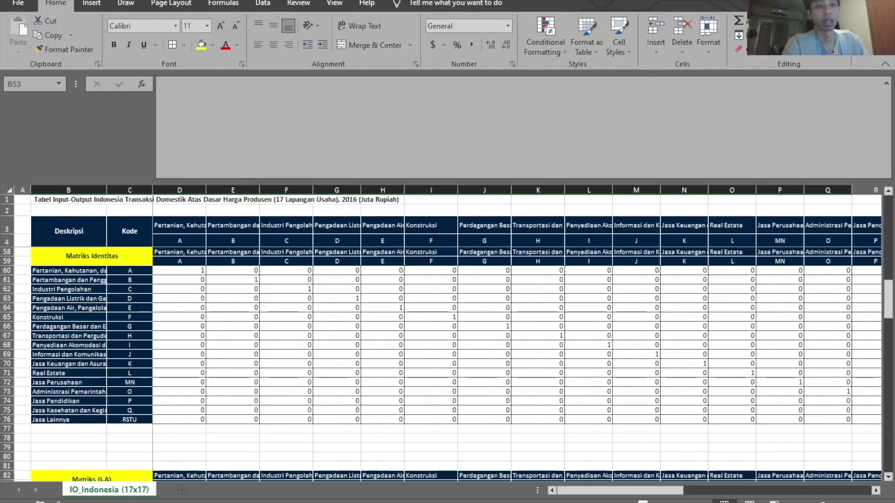
pyautogui.scroll(-1, 447, 363)
pyautogui.scroll(1, 447, 364)
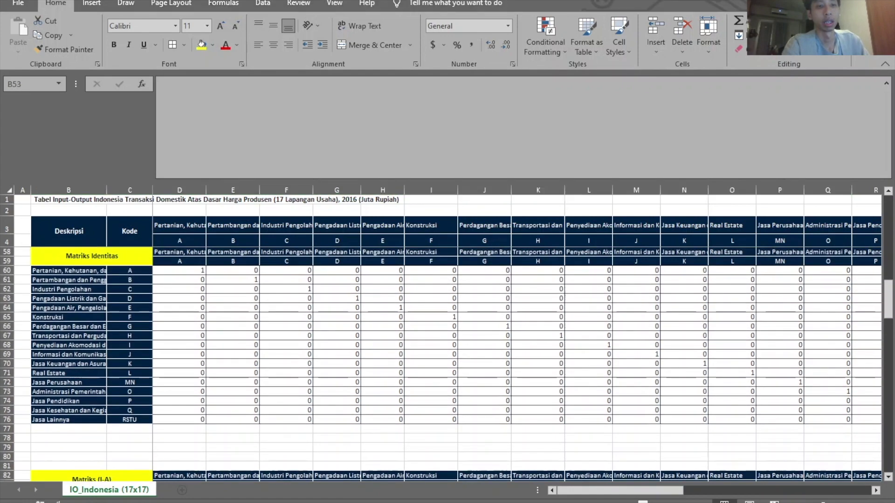